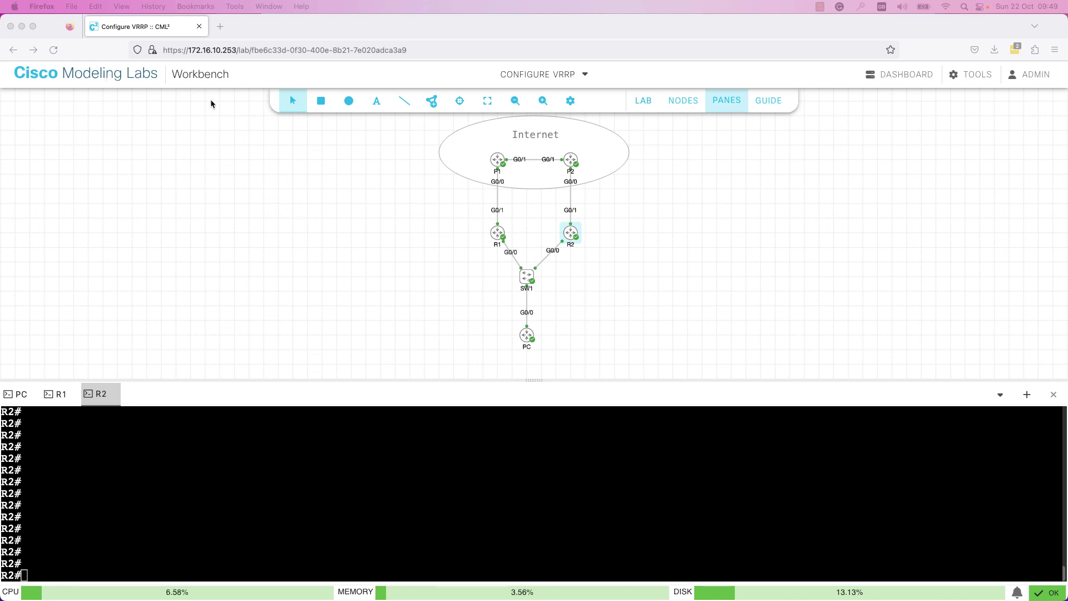
# - Show the six-task Configure VRRP lab guide in the bottom pane
pyautogui.click(770, 107)
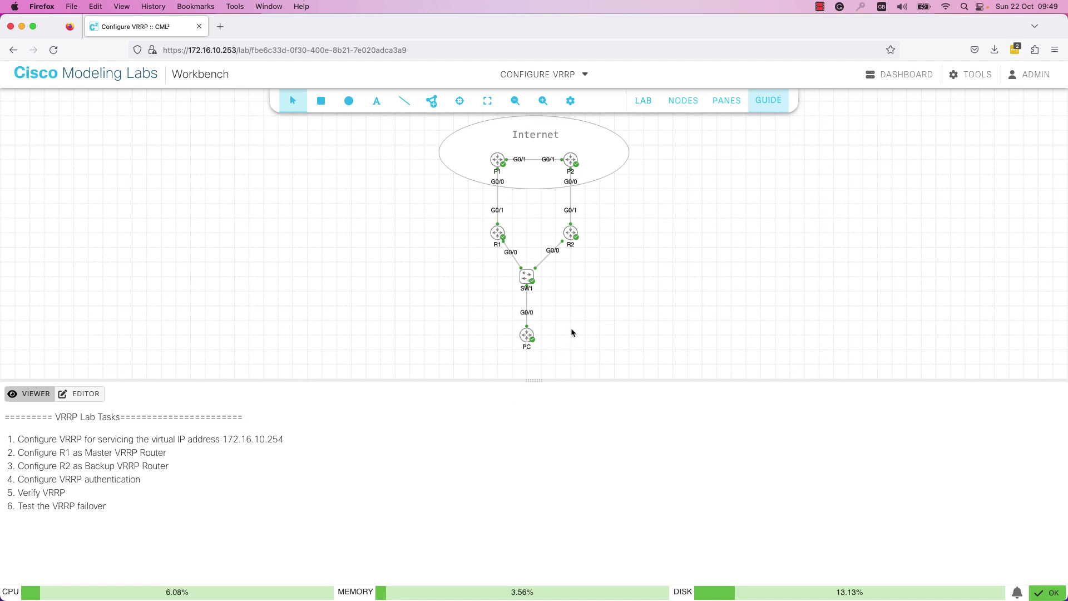
# - Switch back to the PC/R1/R2 console panes, with R2's terminal showing
pyautogui.click(727, 100)
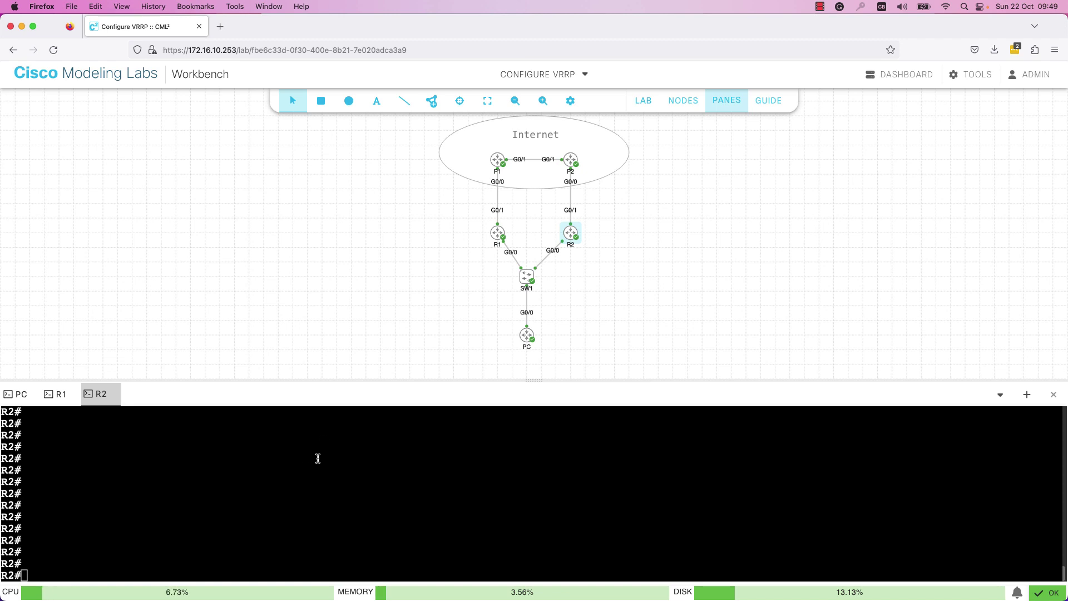
# - On R1, run show ip int brief and highlight GigabitEthernet0/0 at 172.16.10.1
pyautogui.click(64, 397)
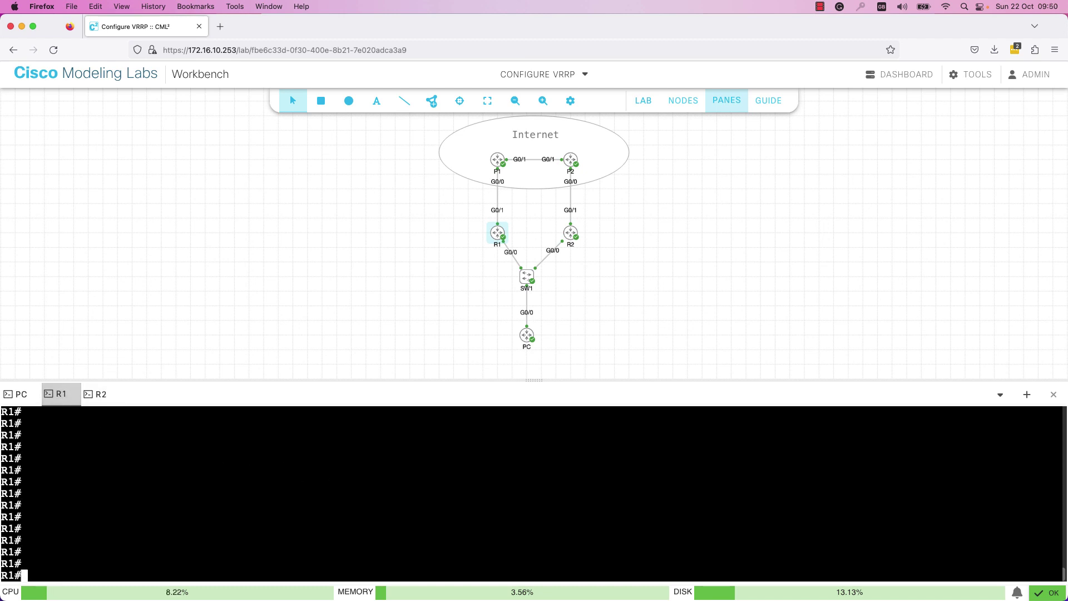
pyautogui.write('show ip int brief')
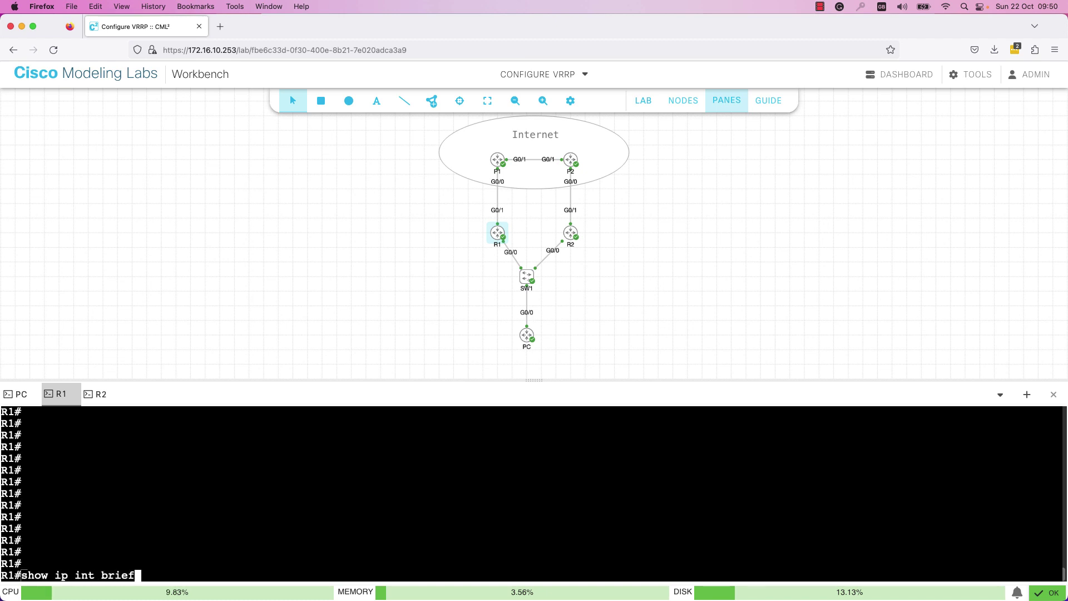
pyautogui.press('Return')
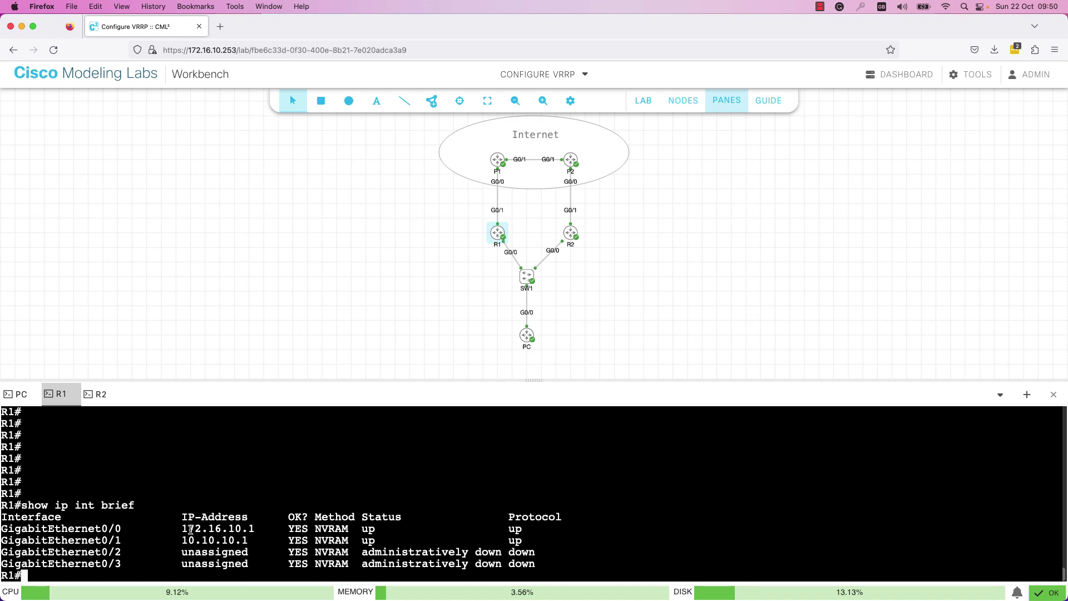
pyautogui.moveTo(186, 528); pyautogui.dragTo(202, 529)
pyautogui.moveTo(21, 528); pyautogui.dragTo(68, 528)
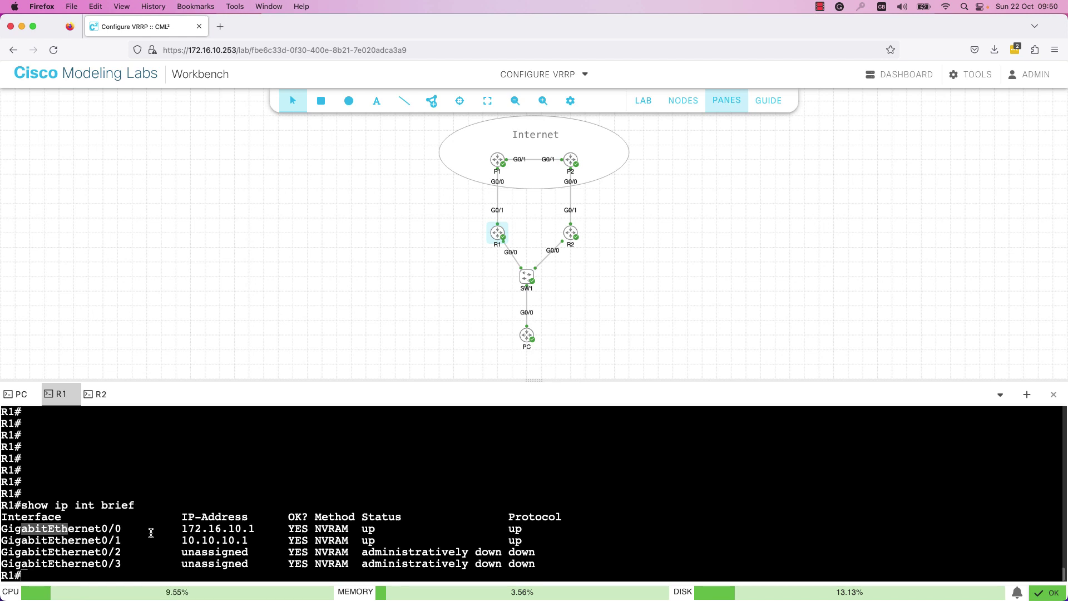
# - Enter configuration for R1's gi0/0 and list the VRRP group range (1–255)
pyautogui.write('con ')
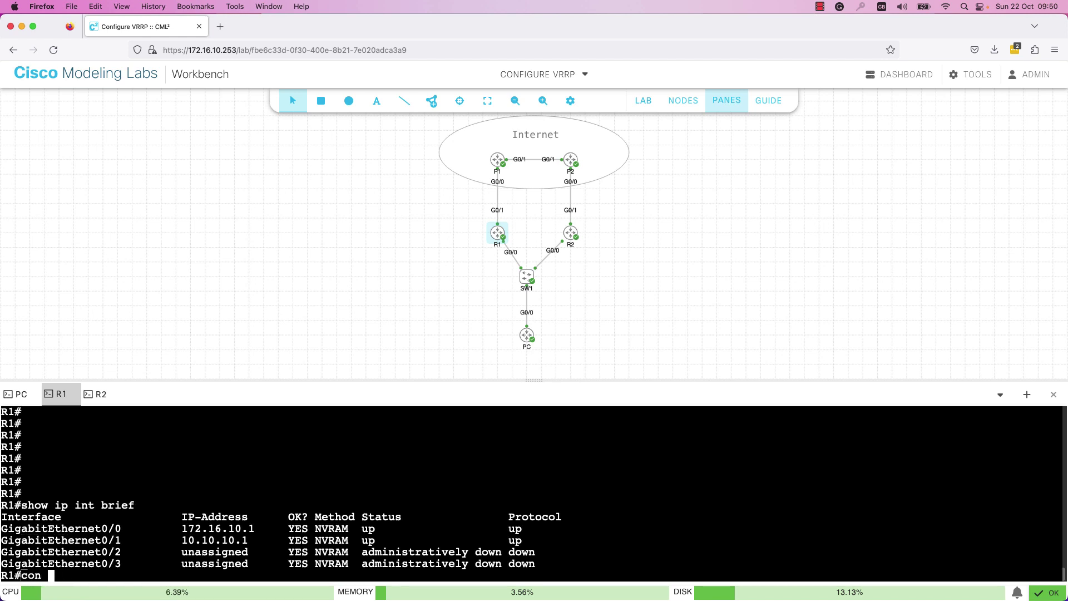
pyautogui.write('f term')
pyautogui.press('Return')
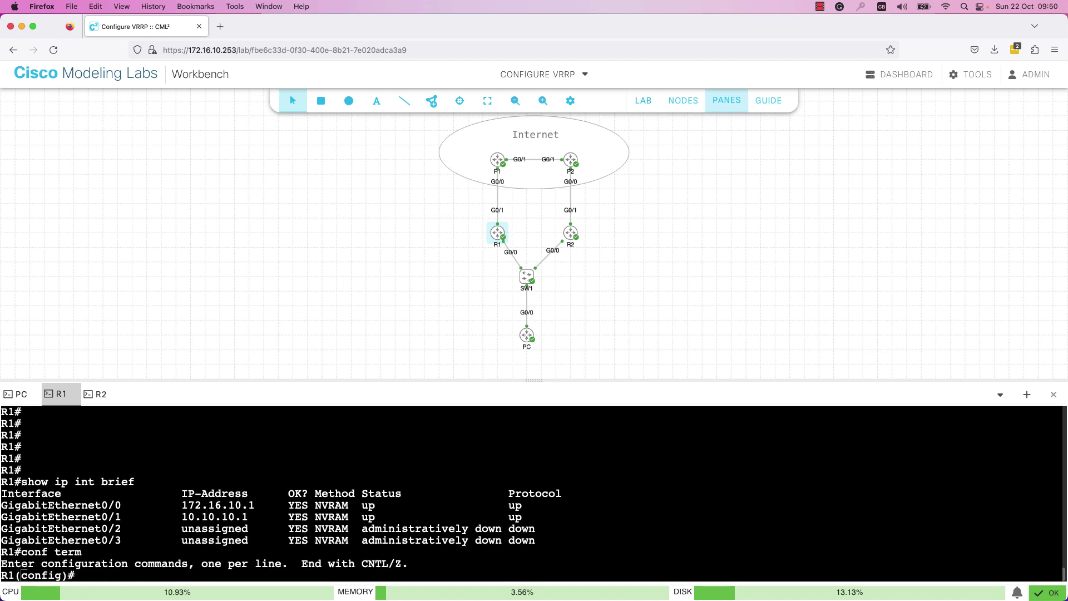
pyautogui.write('int gi0/0')
pyautogui.press('Return')
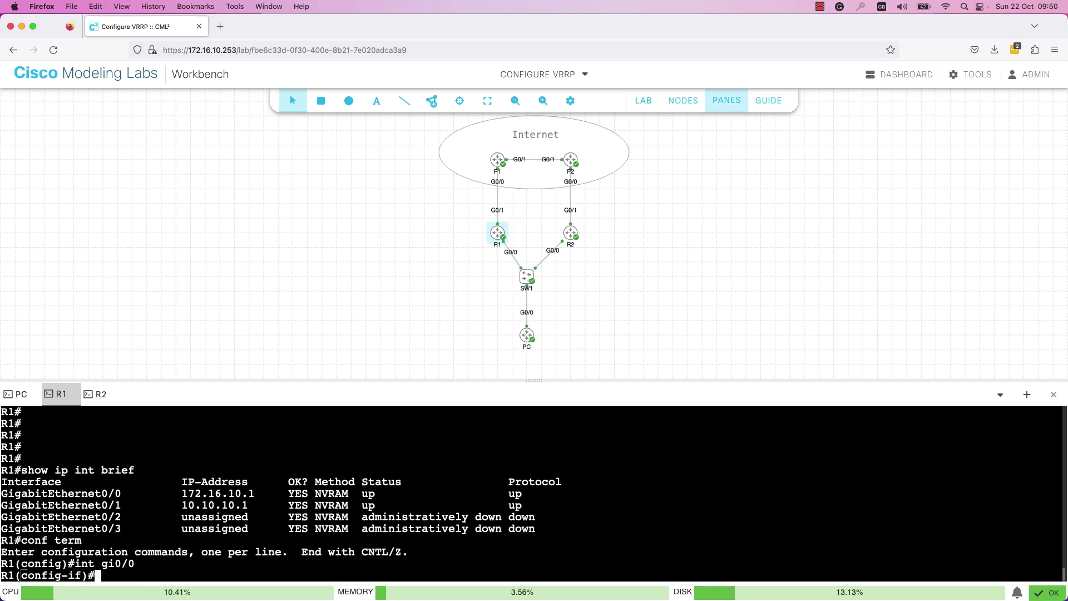
pyautogui.write('vrrp')
pyautogui.press('Tab')
pyautogui.write('?')
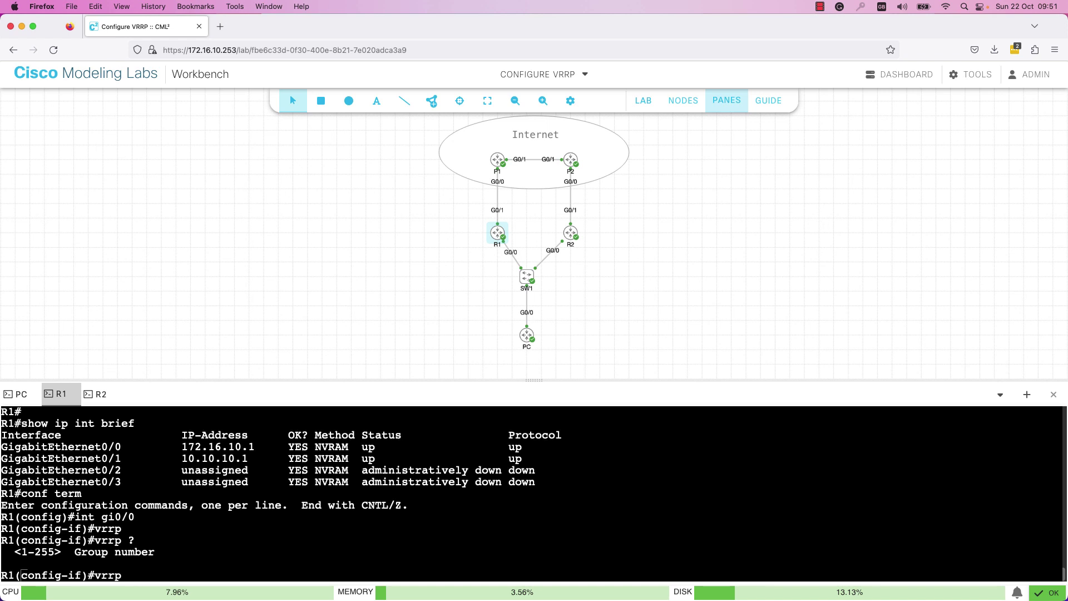
# - Add VRRP group 1 with virtual IP 172.16.10.254 on R1's gi0/0, then view the guide
pyautogui.write('1')
pyautogui.write(' ?')
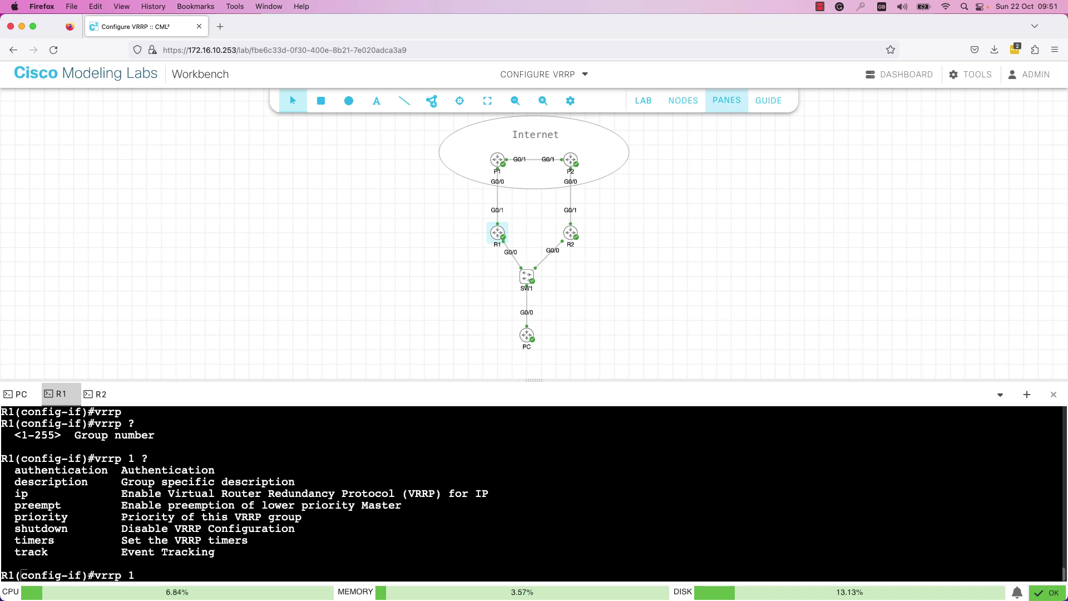
pyautogui.write('ip ?')
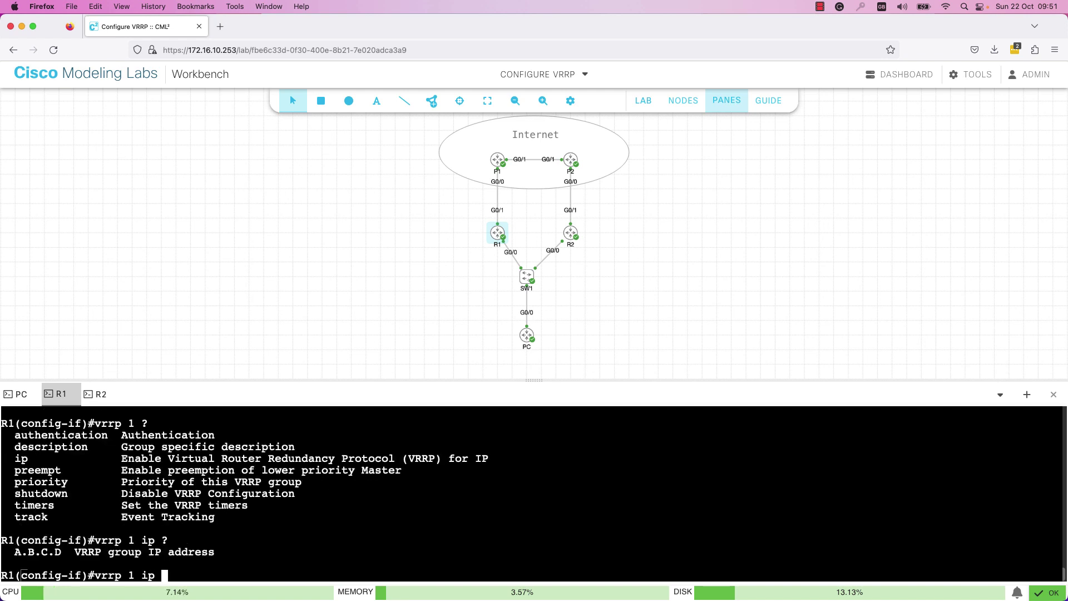
pyautogui.write('172.16.10')
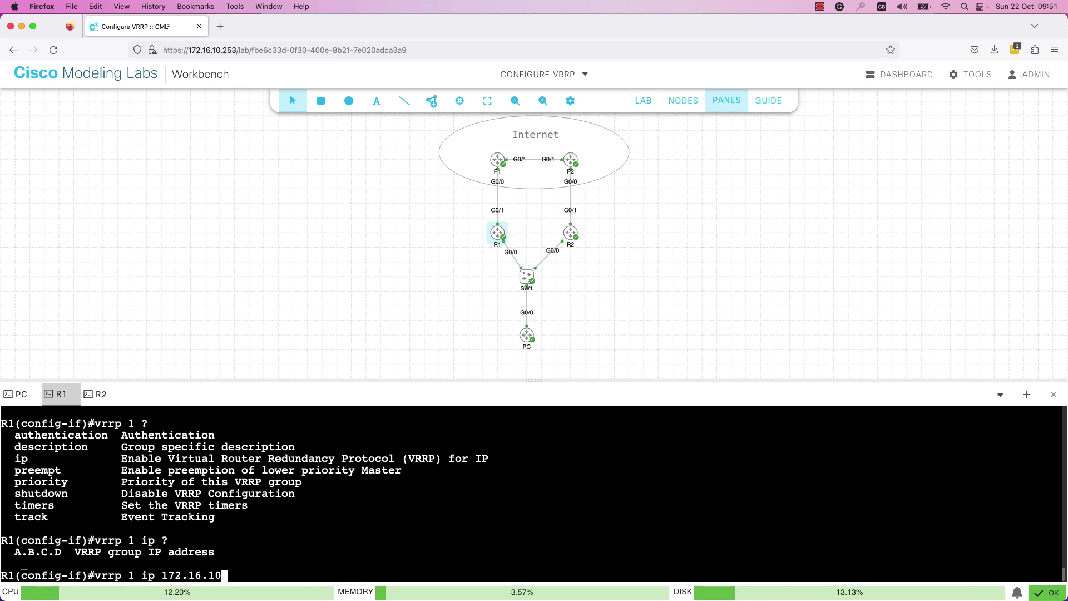
pyautogui.write('.254')
pyautogui.press('Return')
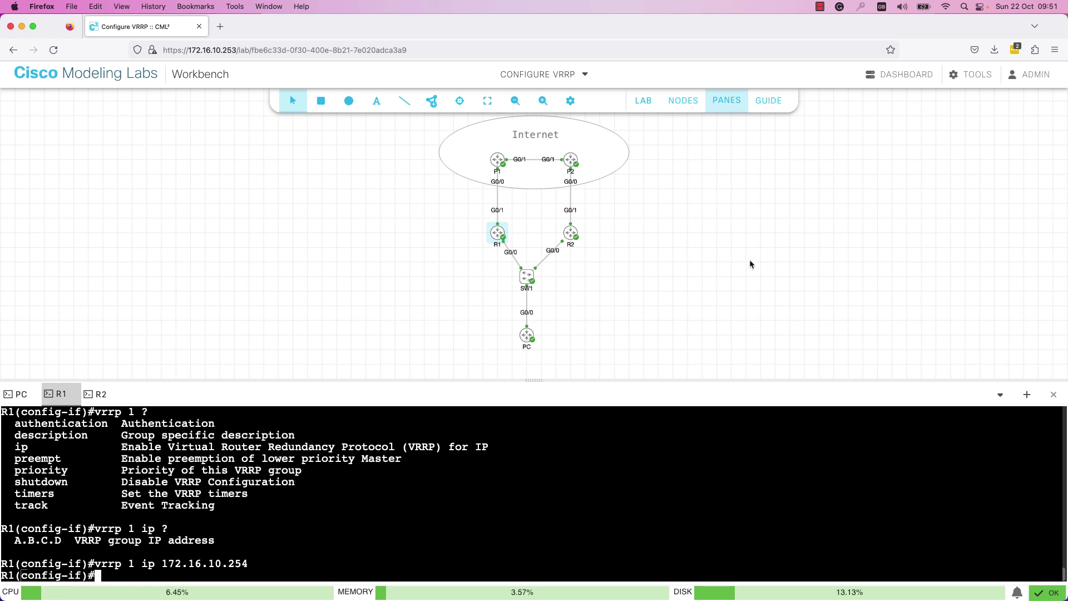
pyautogui.click(767, 100)
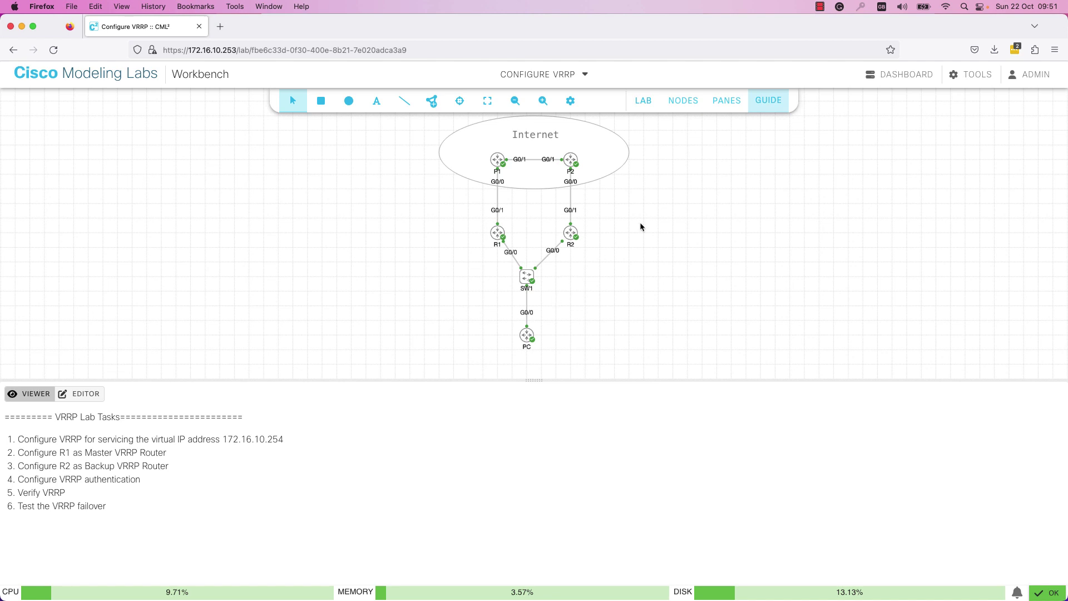
# - Review R1's console output, highlighting the VRRP priority option and R1's gi0/0 address
pyautogui.click(724, 107)
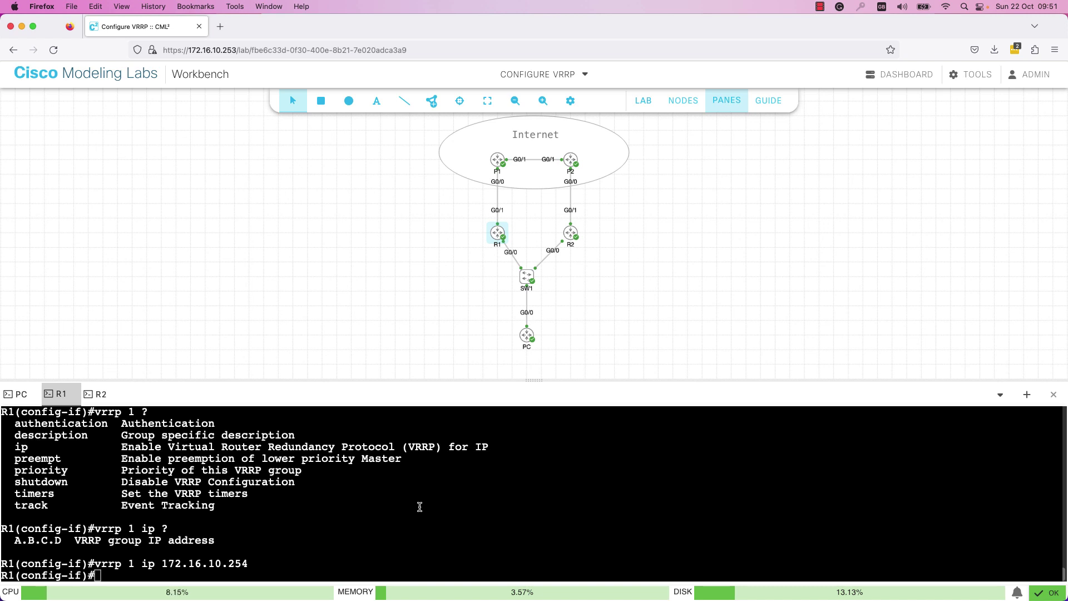
pyautogui.moveTo(123, 472); pyautogui.dragTo(196, 470)
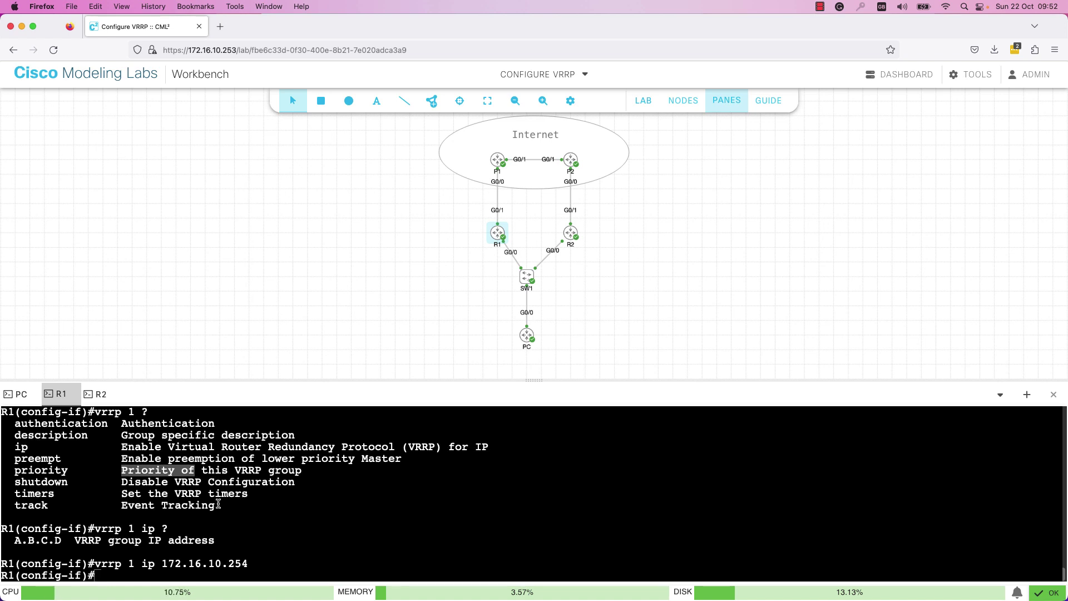
pyautogui.scroll(5, 267, 500)
pyautogui.moveTo(176, 435); pyautogui.dragTo(249, 437)
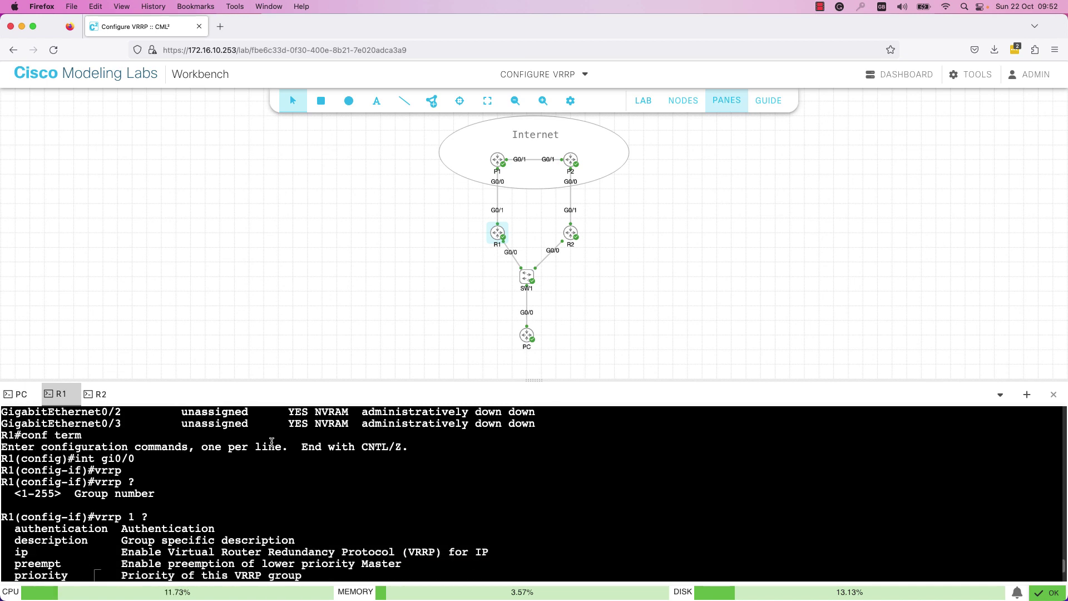
pyautogui.scroll(3, 271, 441)
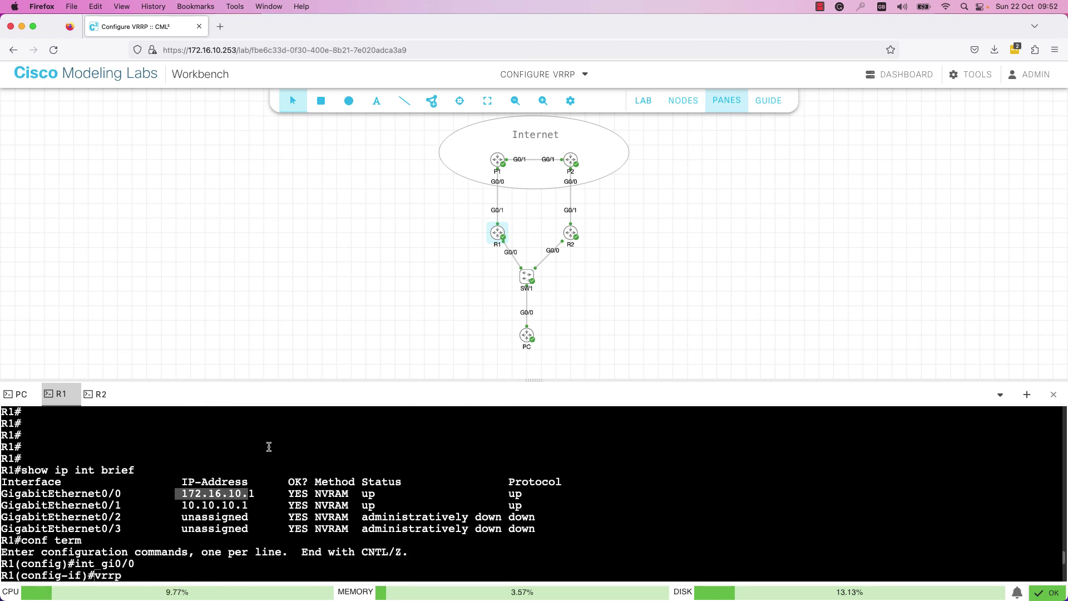
pyautogui.scroll(-2, 270, 446)
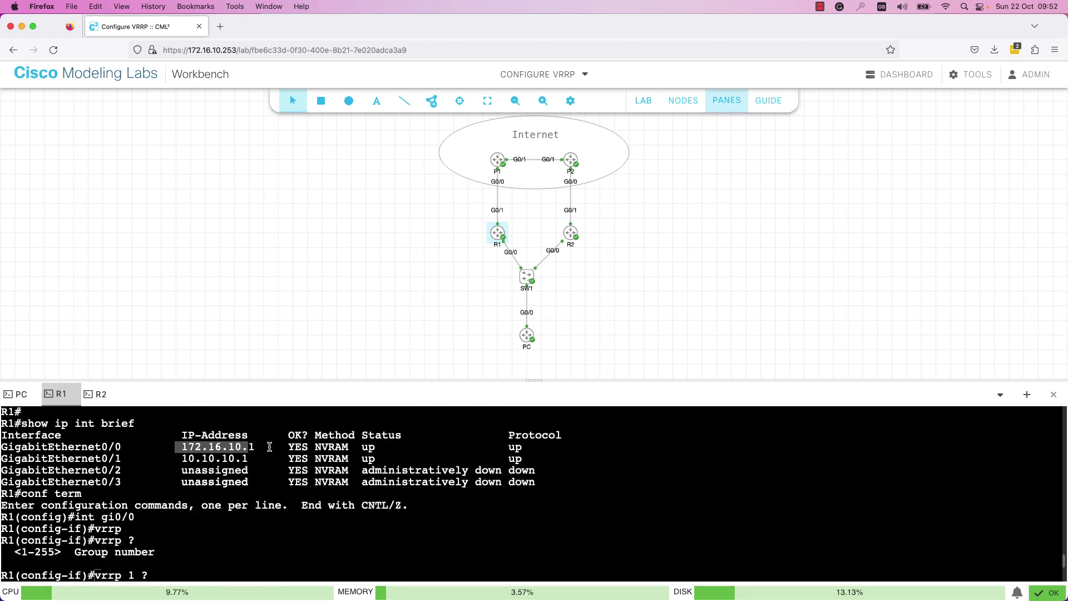
pyautogui.scroll(-6, 269, 446)
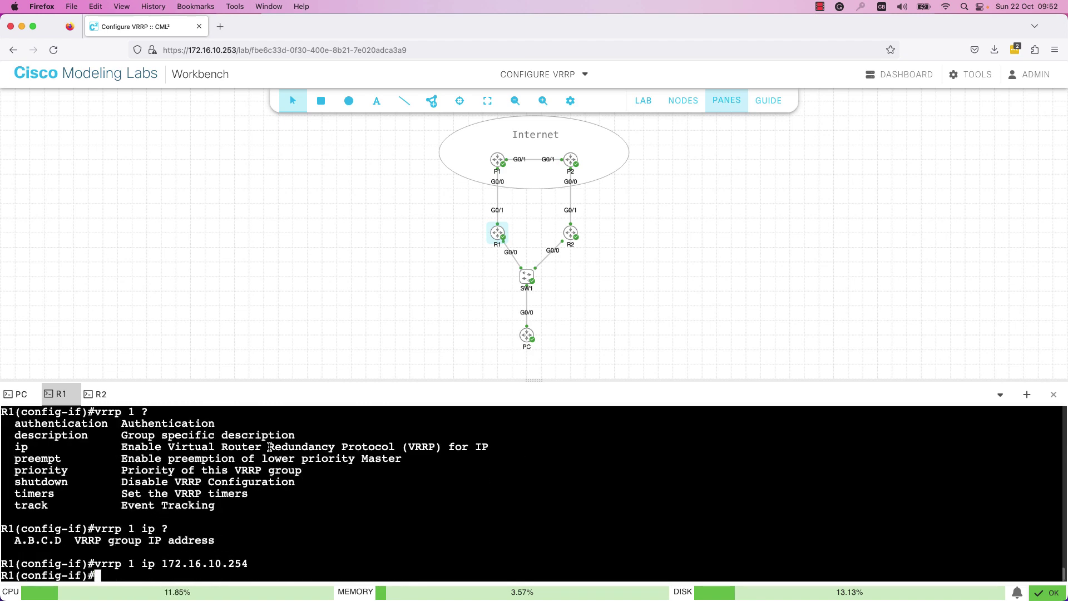
# - End R1's configuration session and move to R2's console
pyautogui.write('end')
pyautogui.press('Return')
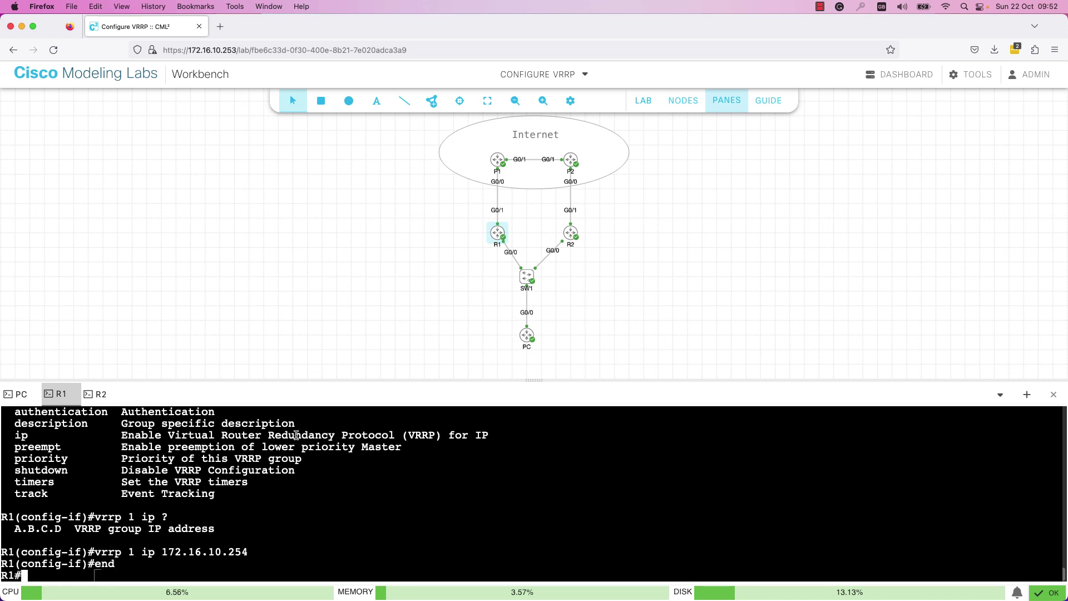
pyautogui.click(95, 396)
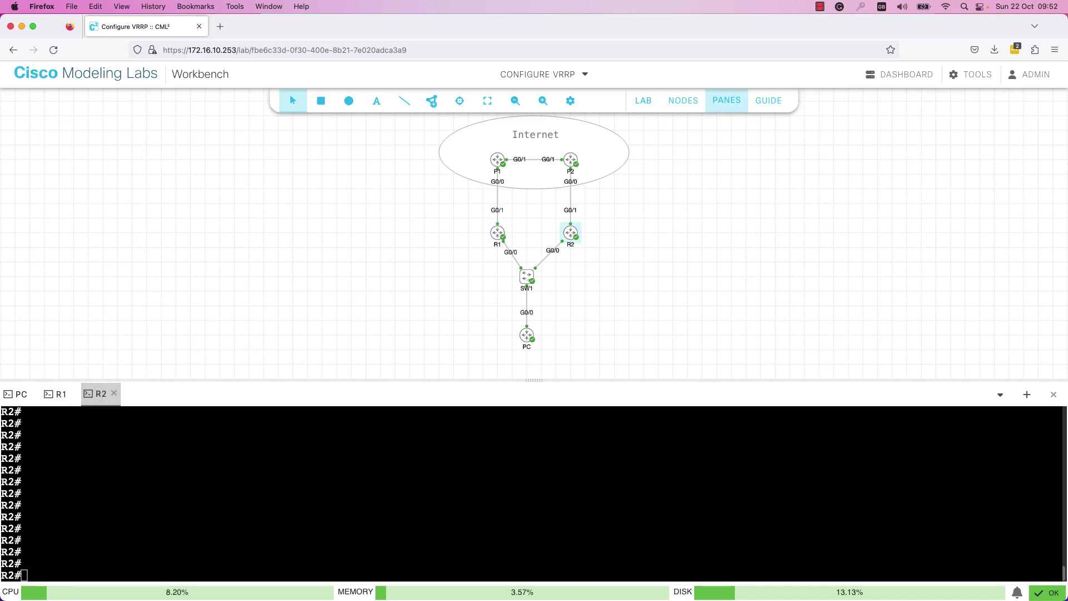
# - Configure 'vrrp 1 ip 172.16.10.254' under R2's gi0/0 and exit with end
pyautogui.click(91, 486)
pyautogui.write('conf term')
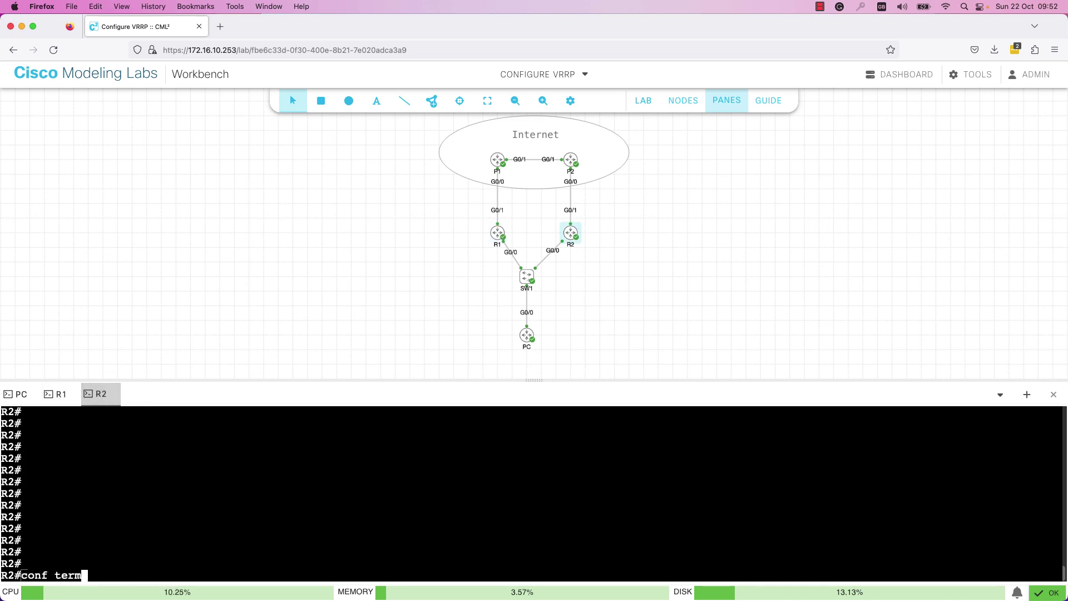
pyautogui.press('Return')
pyautogui.write('in')
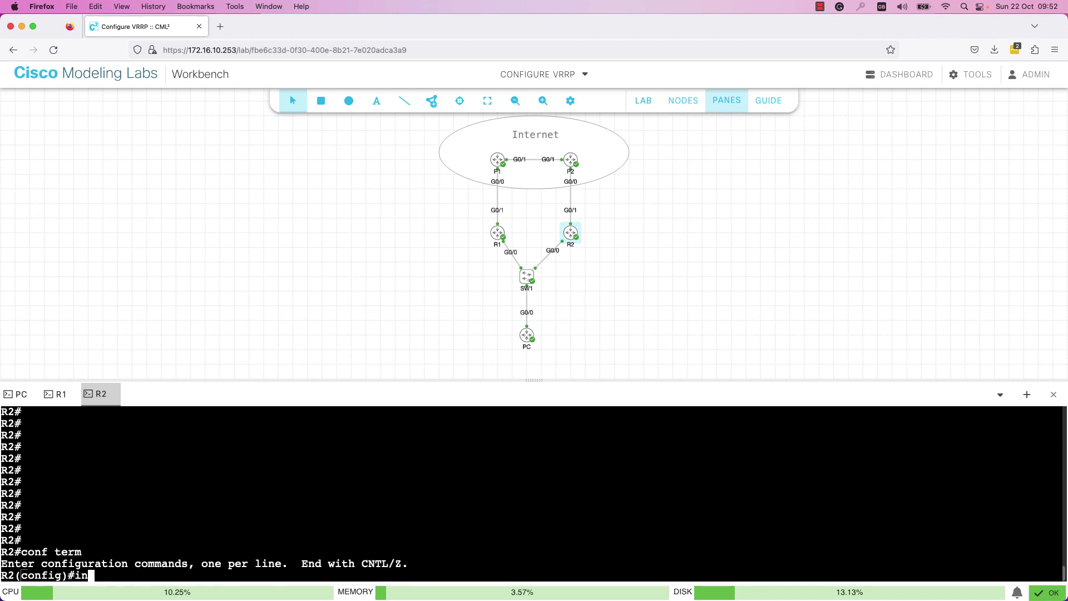
pyautogui.write('t gi0/0')
pyautogui.press('Return')
pyautogui.write('v')
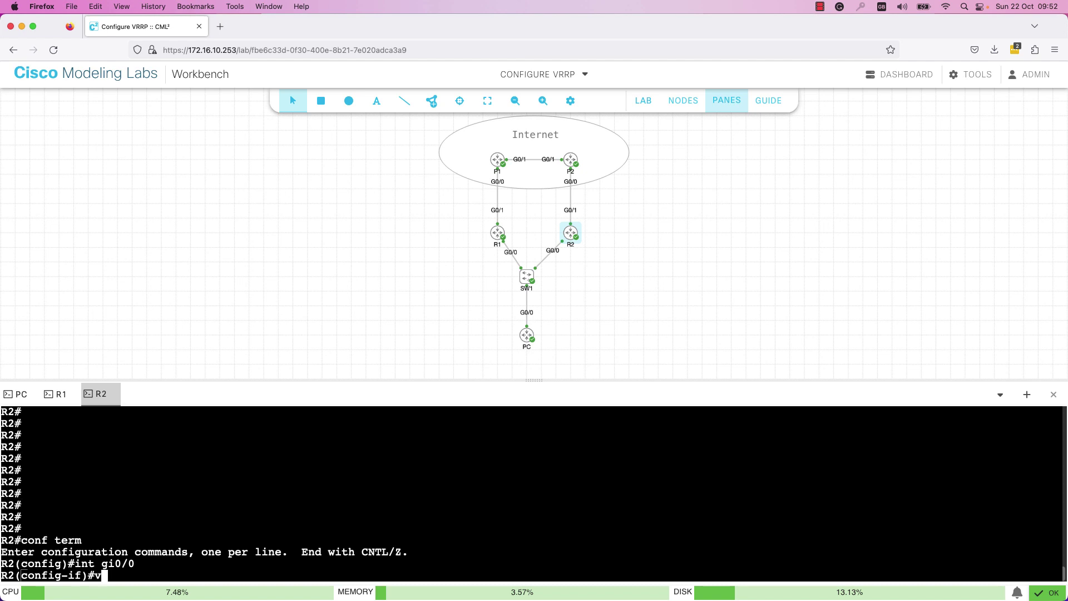
pyautogui.write('rrp 1 ip 172.16.10.254')
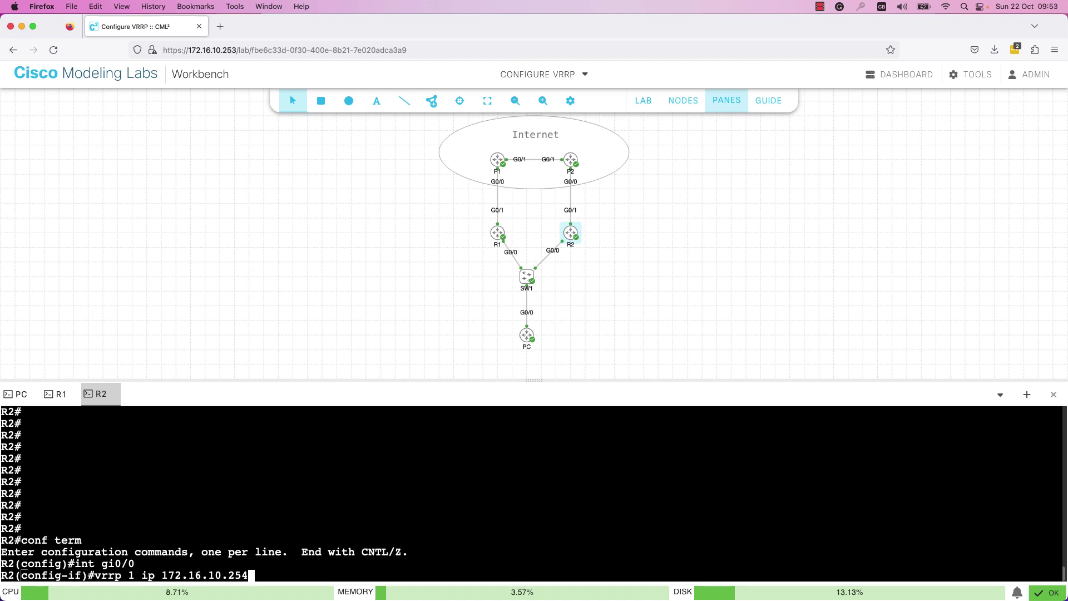
pyautogui.press('Return')
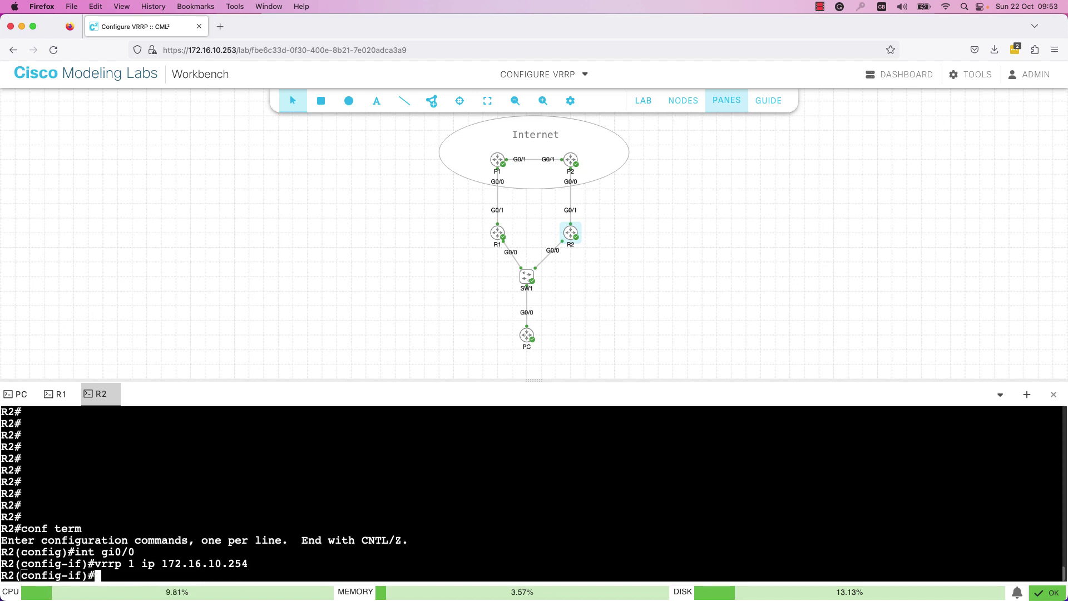
pyautogui.write('end')
pyautogui.press('Return')
pyautogui.press('Return')
pyautogui.press('Return')
pyautogui.press('Return')
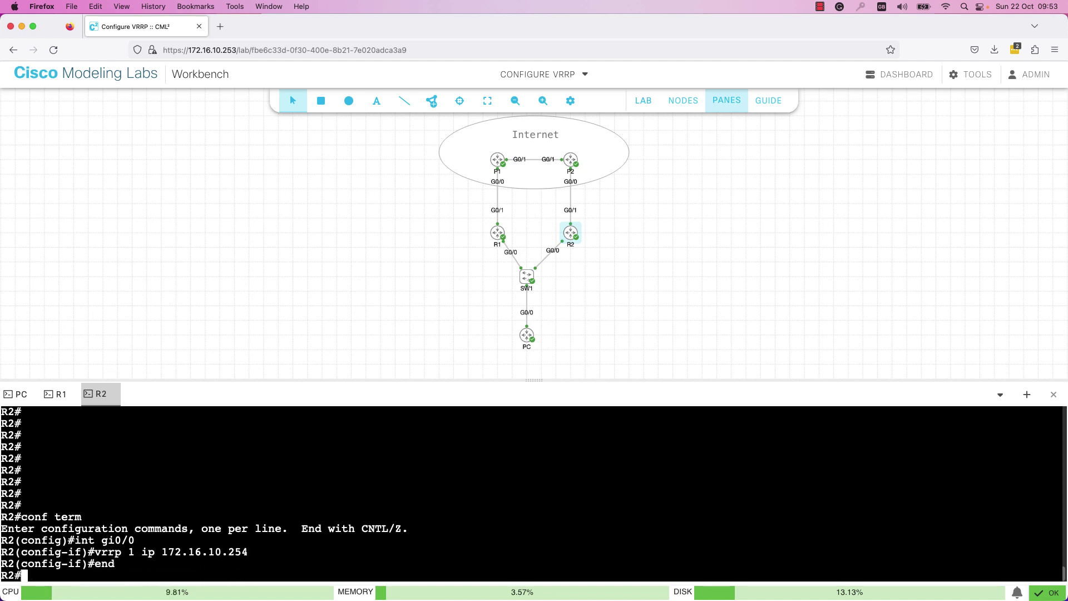
pyautogui.write('show')
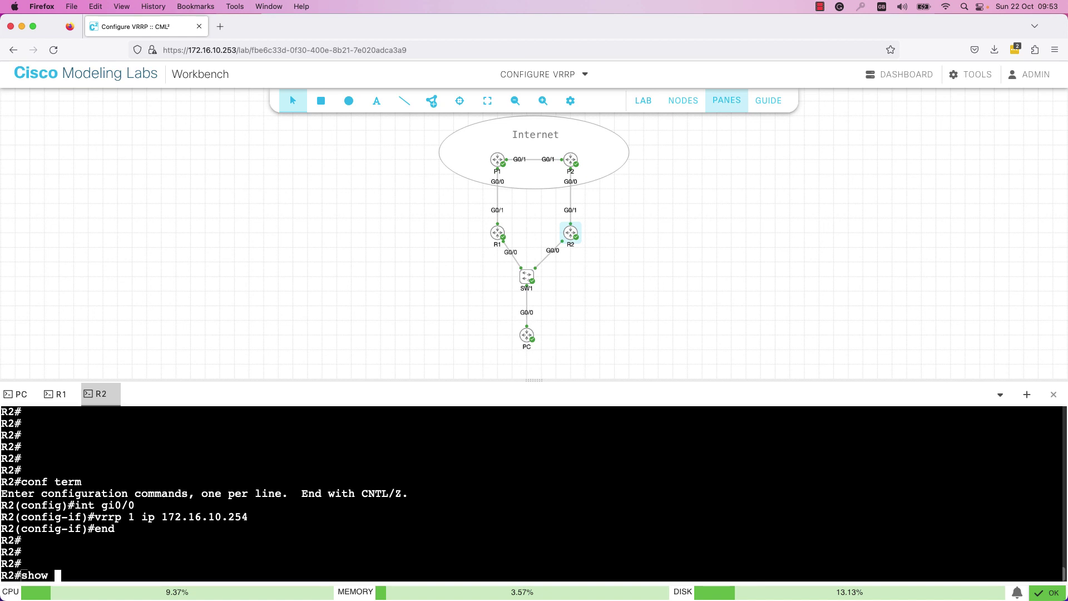
pyautogui.write(' vrr')
# - Run show vrrp and show ip int brief on R2
pyautogui.press('Tab')
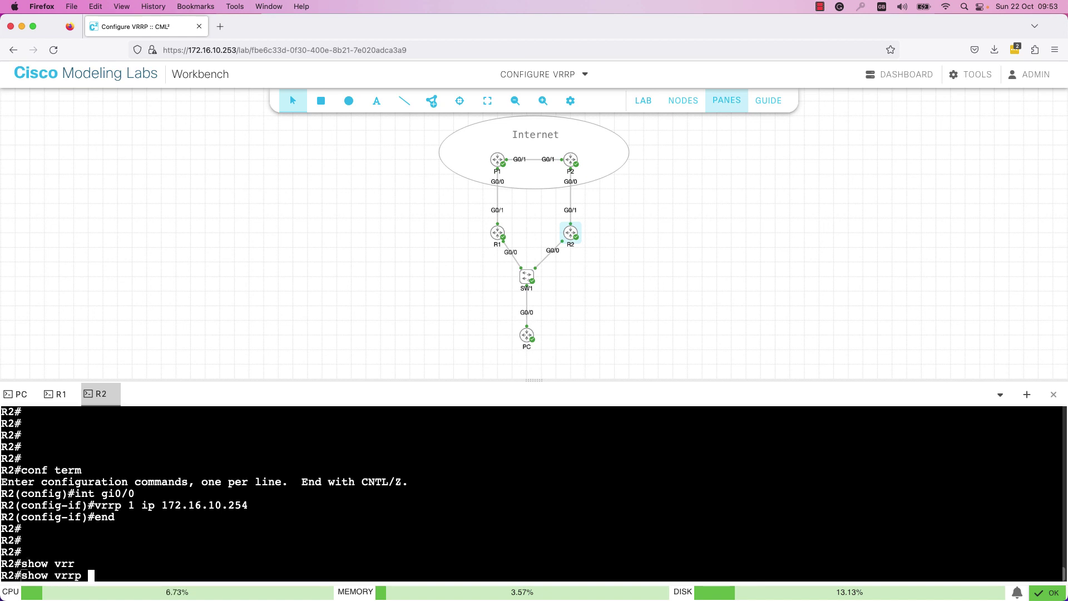
pyautogui.press('Return')
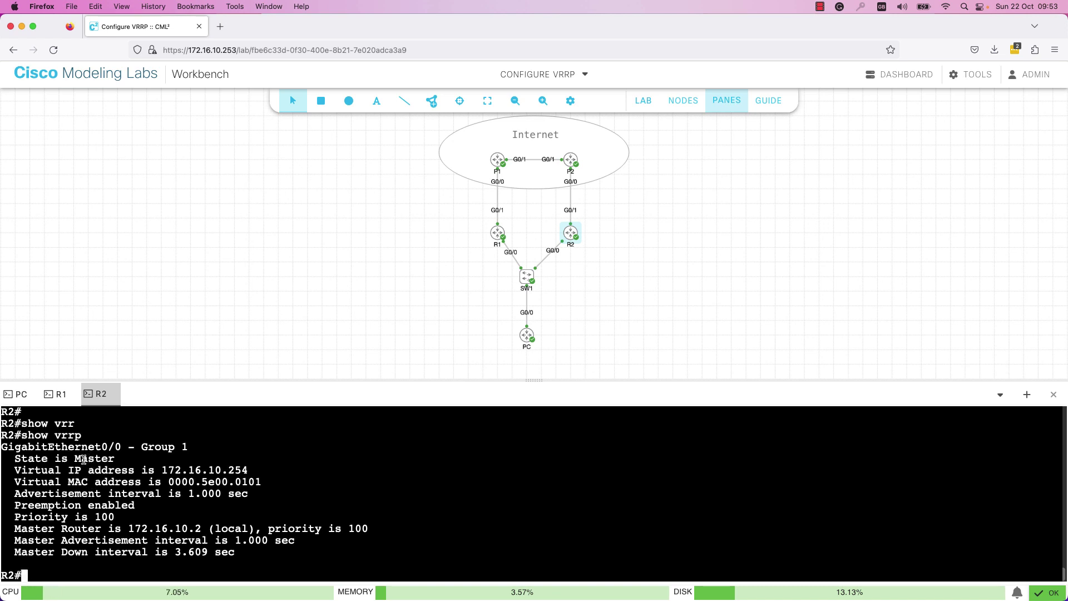
pyautogui.write('show ip int')
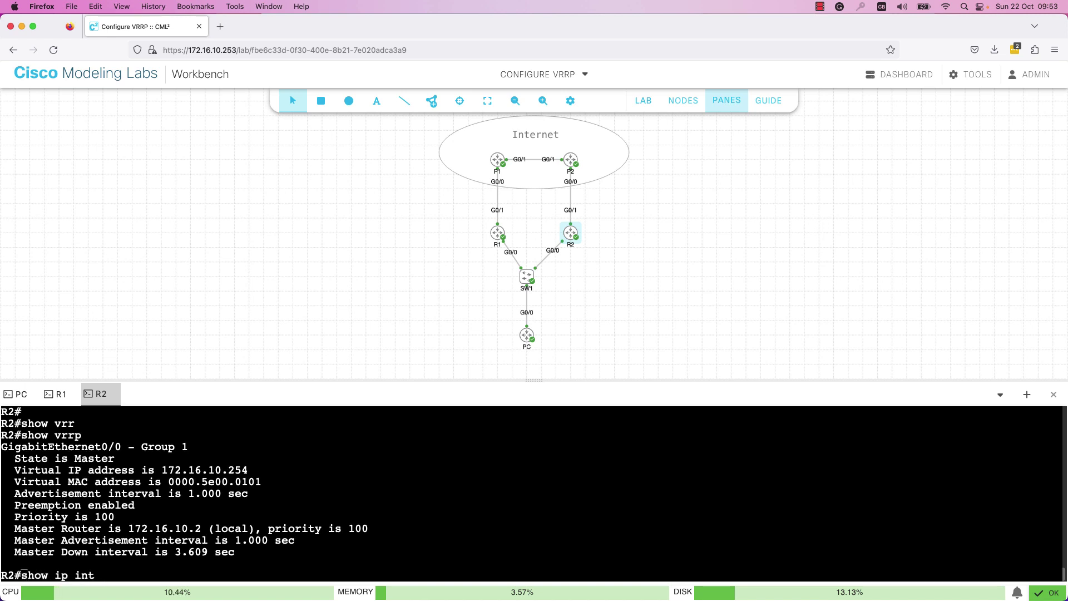
pyautogui.write(' brief')
pyautogui.press('Return')
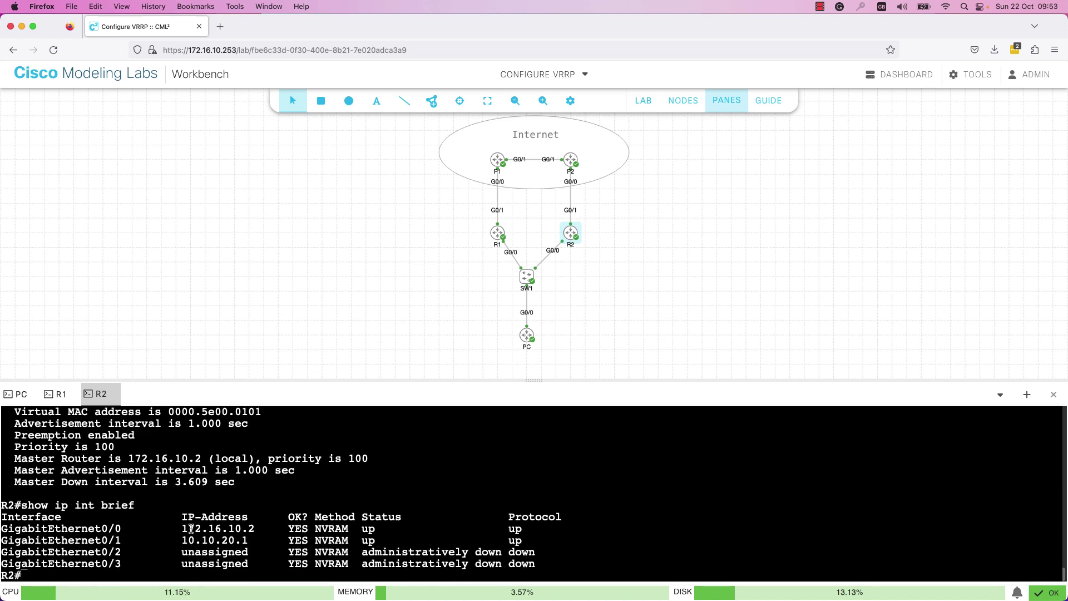
# - Highlight R2's 172.16.10.2 address, its 'State is Master' line and virtual IP 172.16.10.254
pyautogui.moveTo(182, 528); pyautogui.dragTo(251, 529)
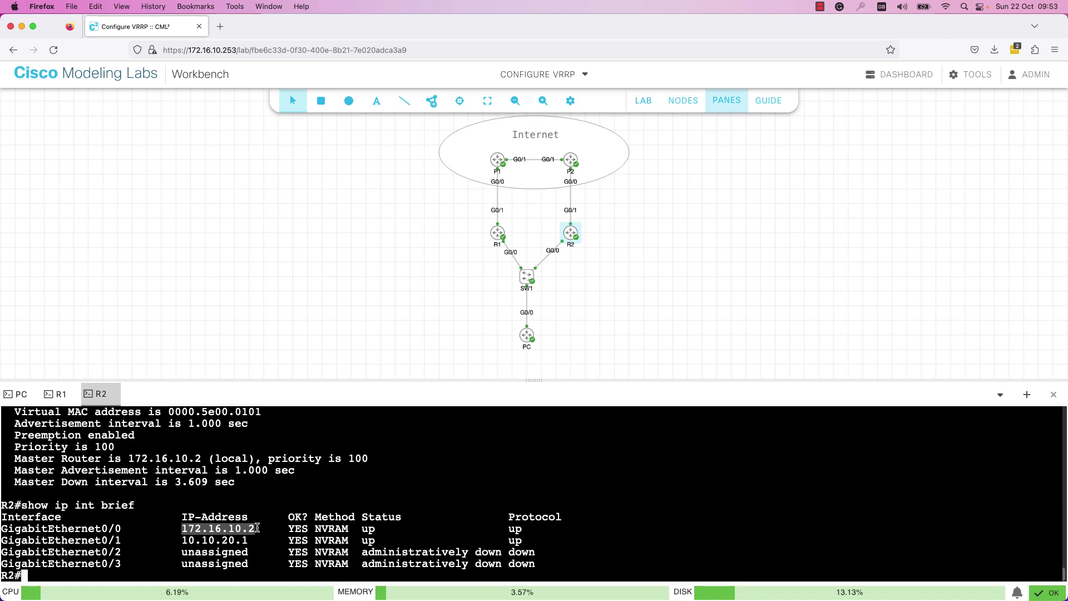
pyautogui.scroll(2, 198, 532)
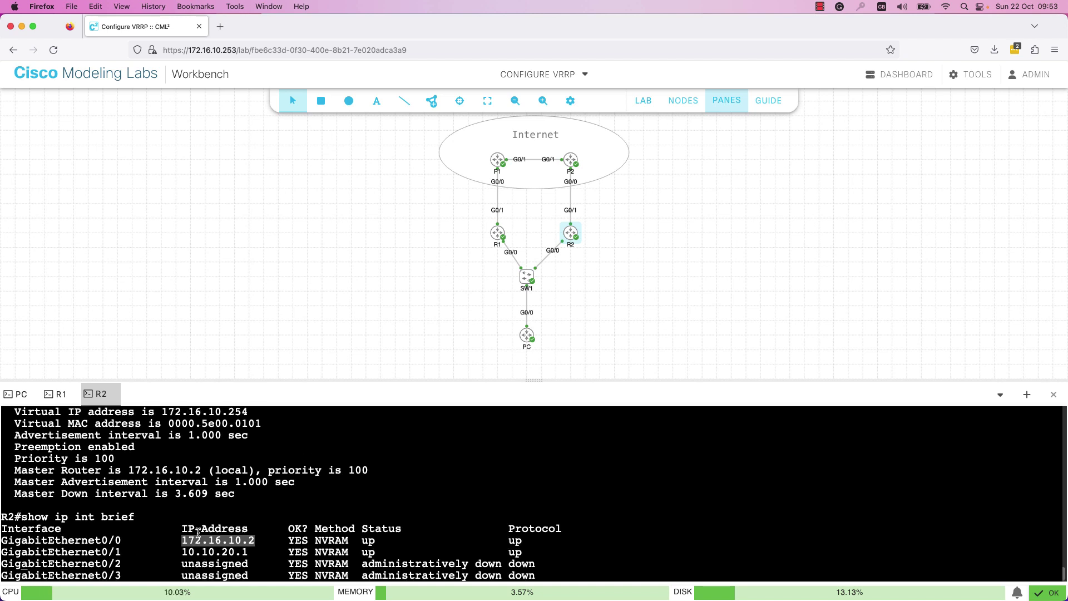
pyautogui.scroll(3, 150, 486)
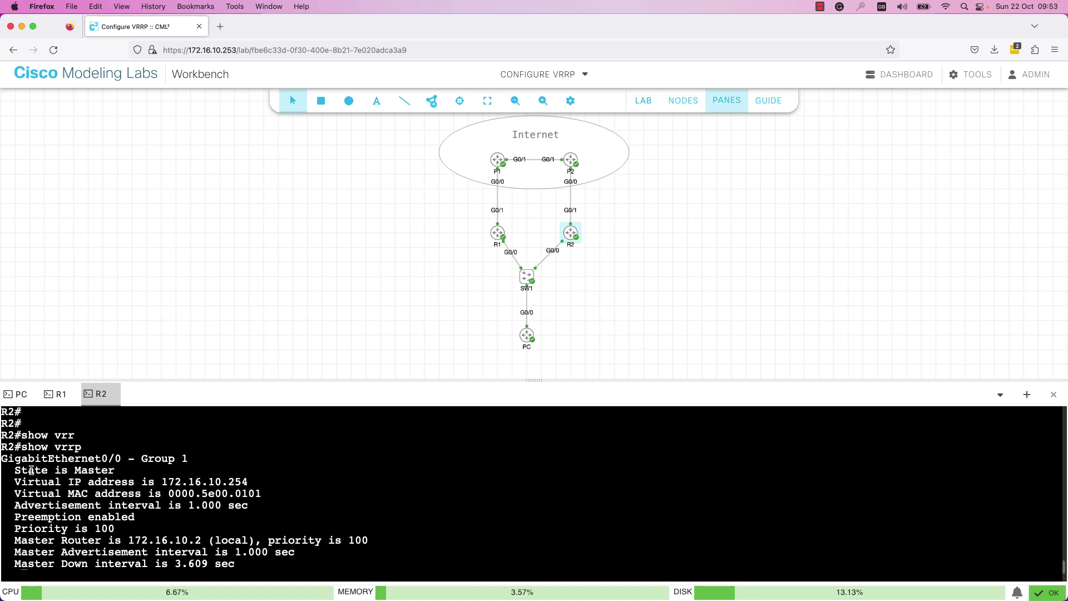
pyautogui.moveTo(14, 472); pyautogui.dragTo(117, 471)
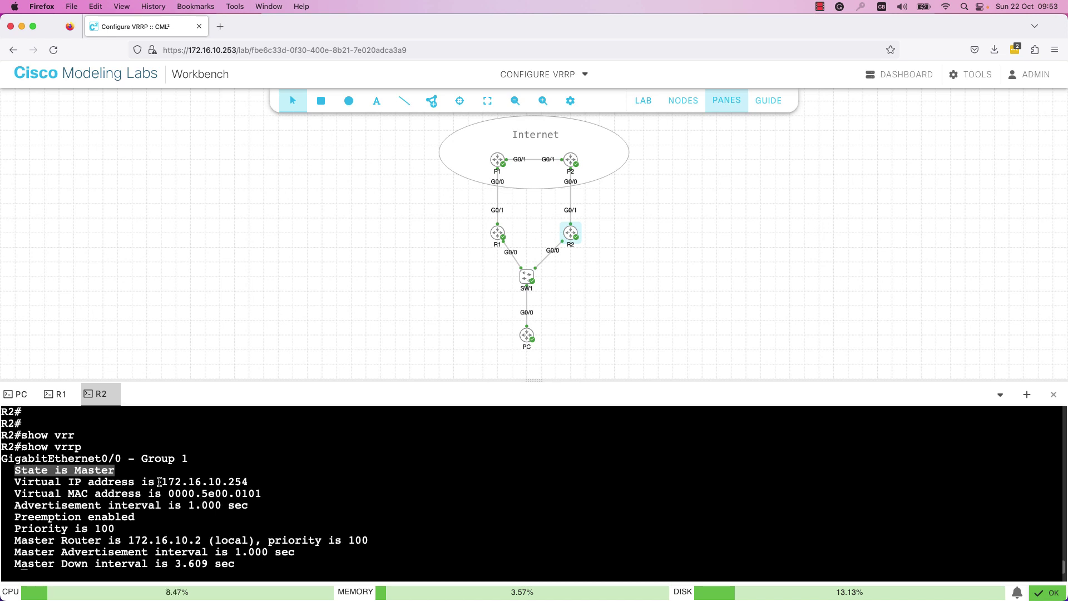
pyautogui.moveTo(160, 481); pyautogui.dragTo(252, 483)
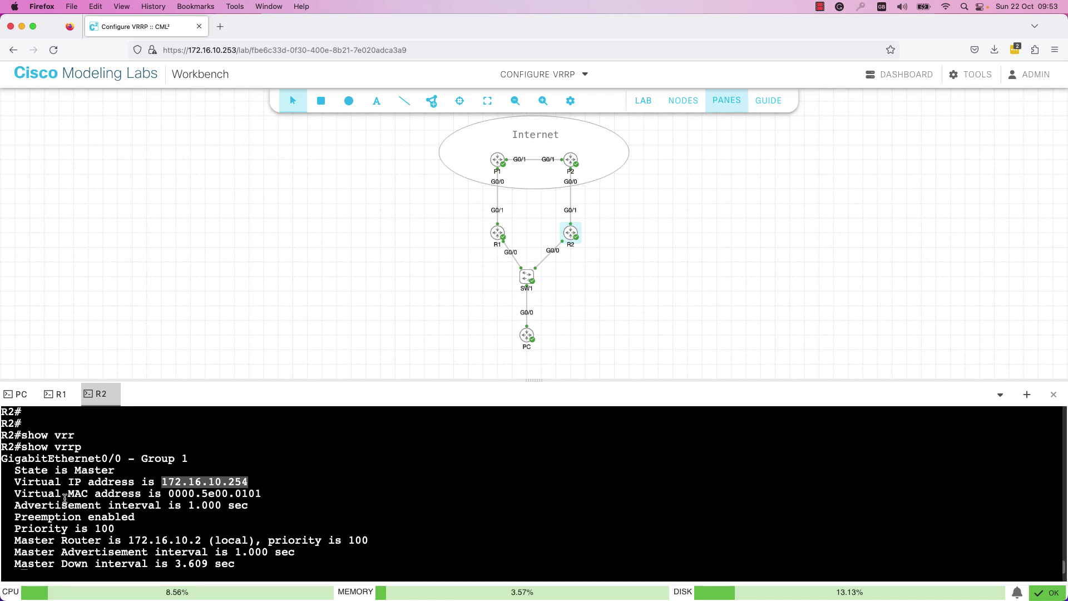
pyautogui.press('Return')
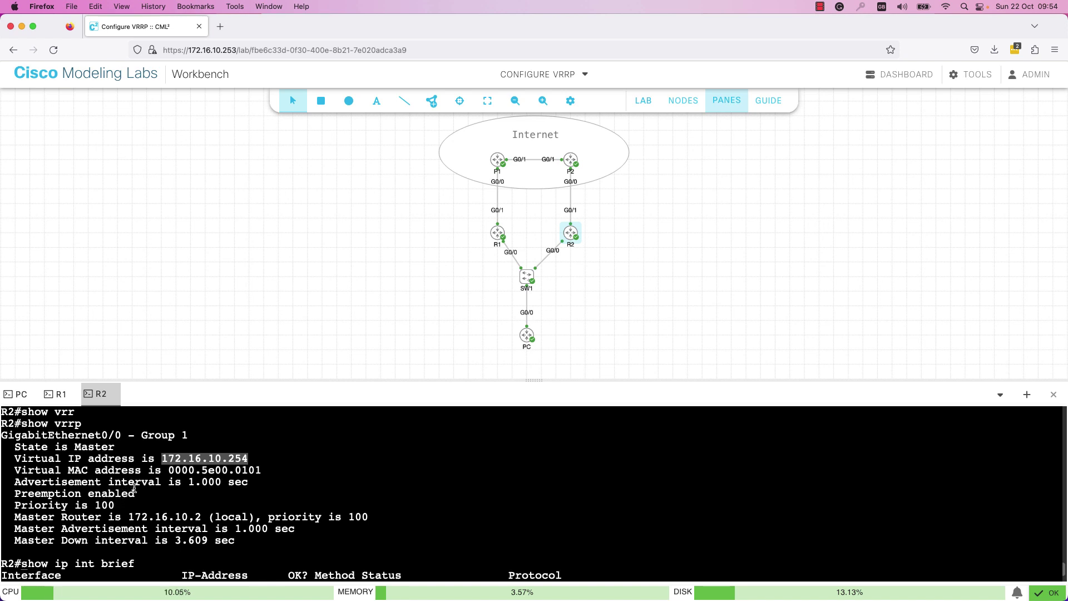
# - Display the six-task VRRP lab guide in place of the router console
pyautogui.click(770, 101)
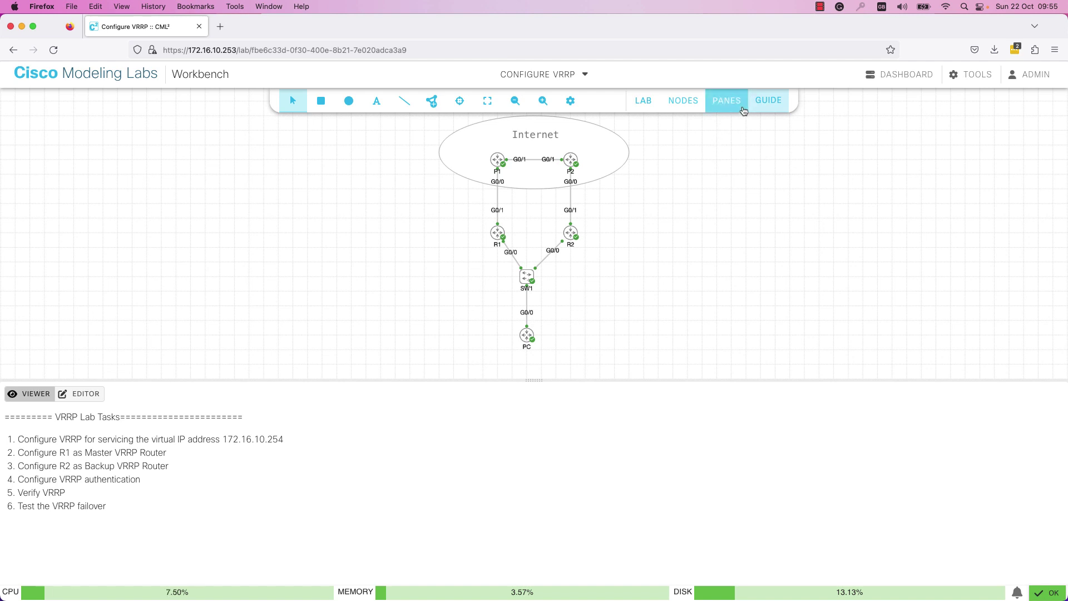
# - Return from the lab guide to the router console panes showing R2's output
pyautogui.click(727, 101)
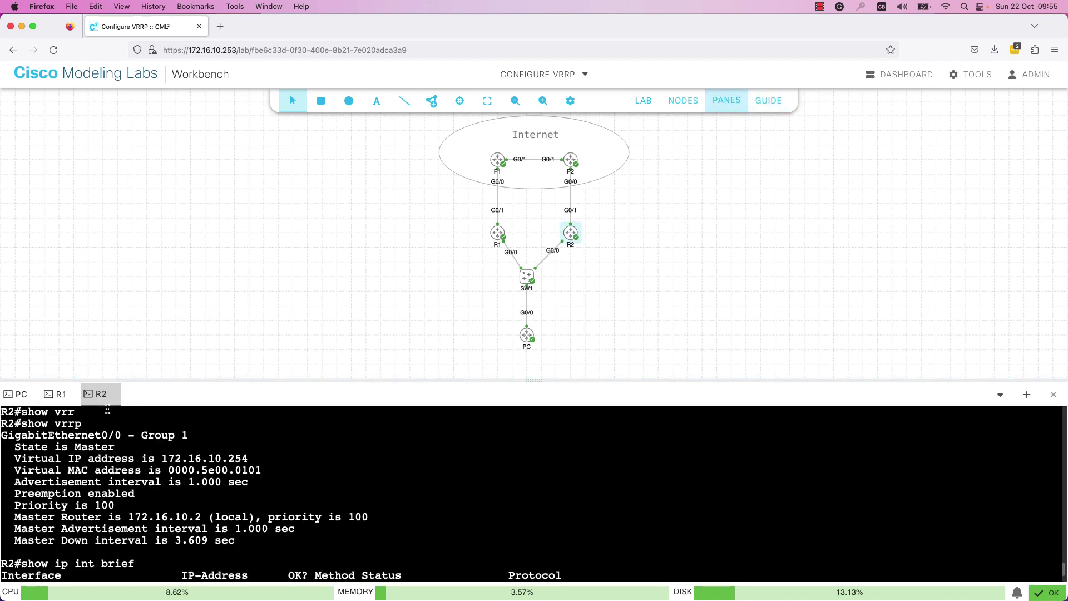
# - Run show vrrp on R1 and highlight its priority 100 as Backup to Master 172.16.10.2
pyautogui.click(58, 394)
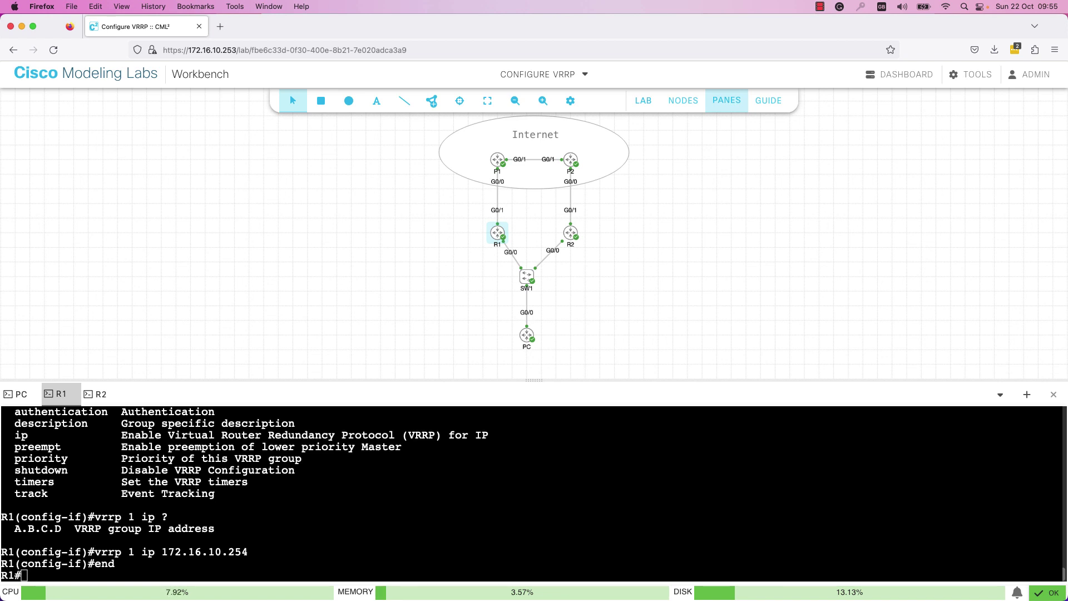
pyautogui.write('show vrrp')
pyautogui.press('Return')
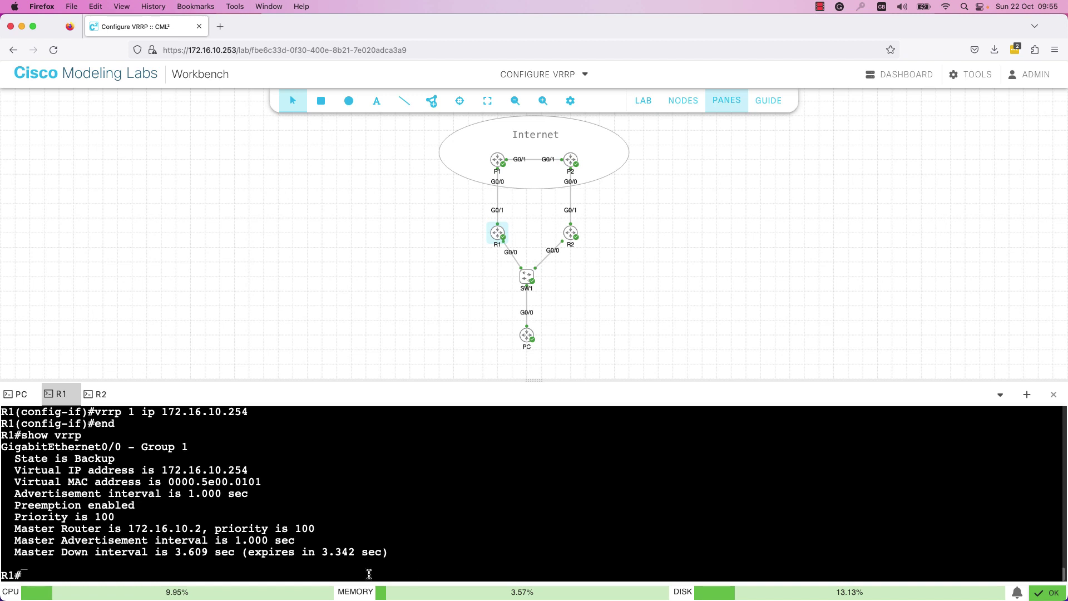
pyautogui.moveTo(24, 518); pyautogui.dragTo(118, 519)
pyautogui.click(129, 516)
# - On R1's Gi0/0, set VRRP group 1 priority to 110 and exit configuration mode
pyautogui.write('conf term')
pyautogui.press('Return')
pyautogui.write('int ')
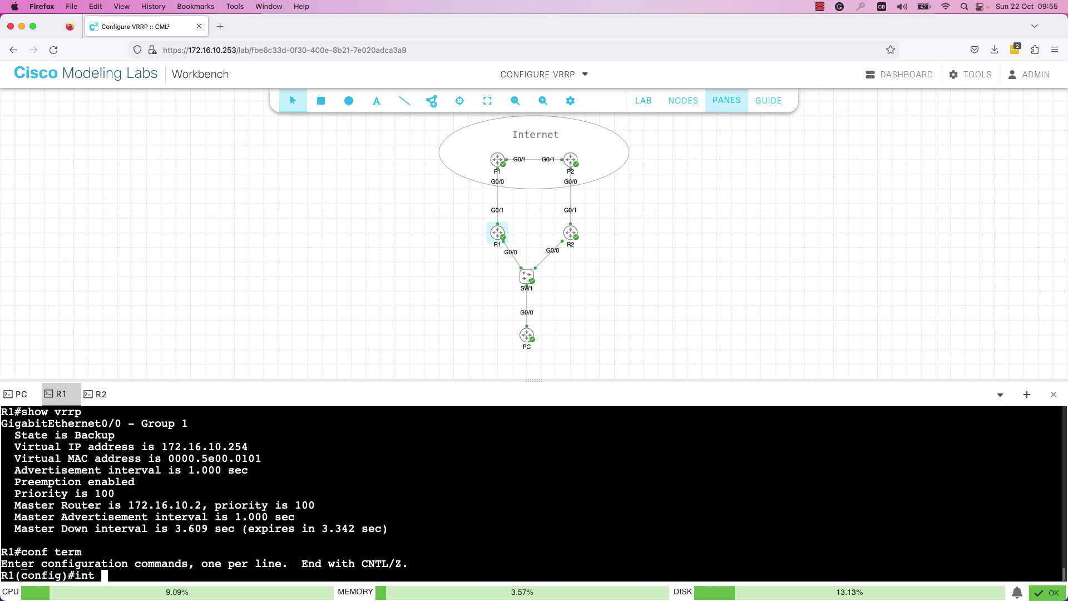
pyautogui.write('gi0/0')
pyautogui.press('Return')
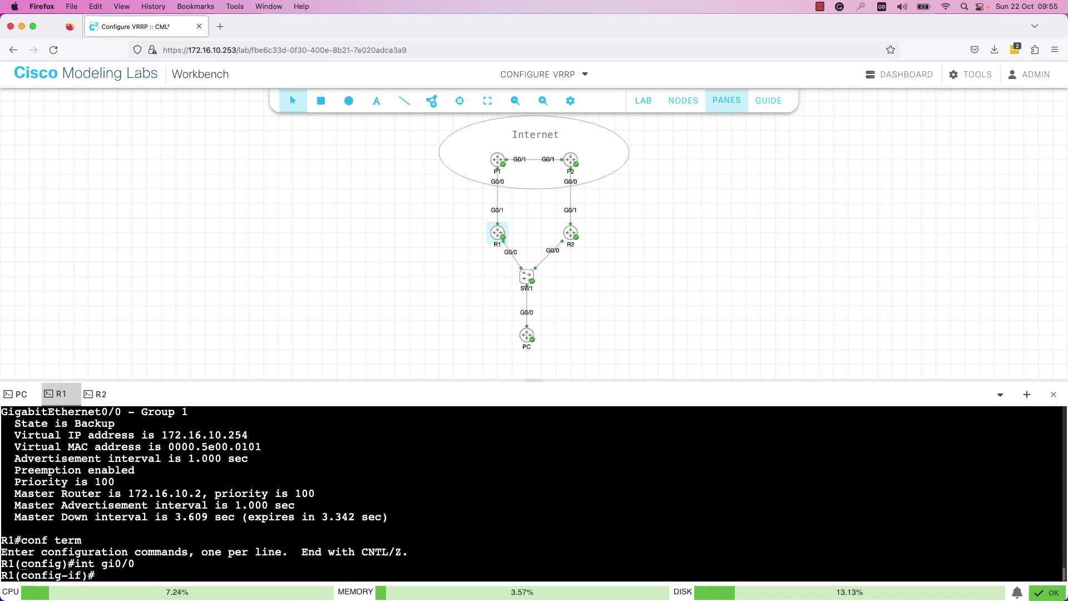
pyautogui.write('vrrp 1 pi')
pyautogui.press('Tab')
pyautogui.press('BackSpace')
pyautogui.write('r')
pyautogui.press('Tab')
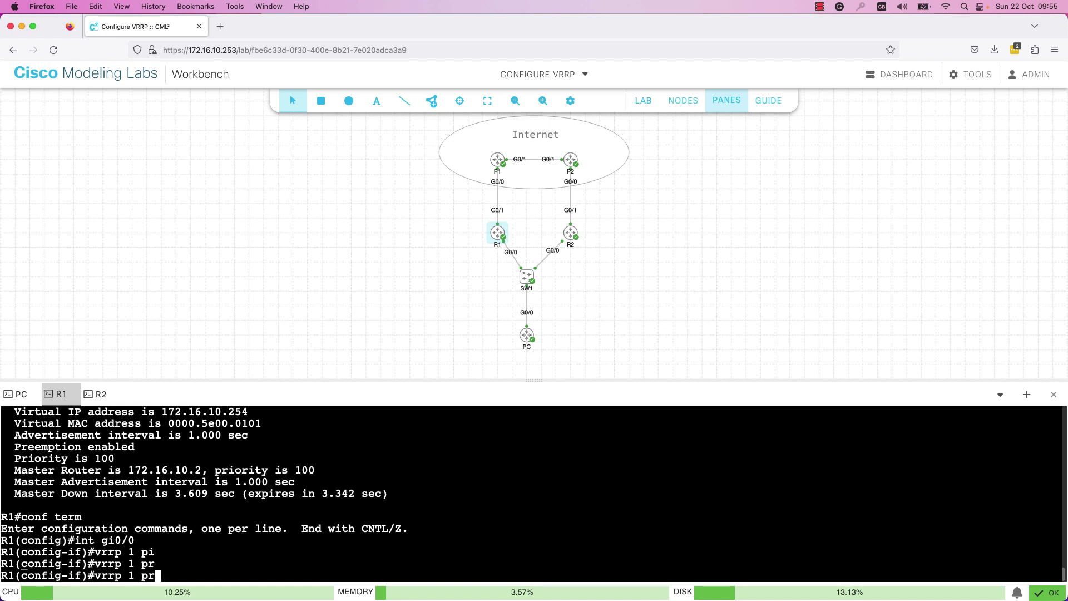
pyautogui.press('BackSpace')
pyautogui.press('BackSpace')
pyautogui.write('?')
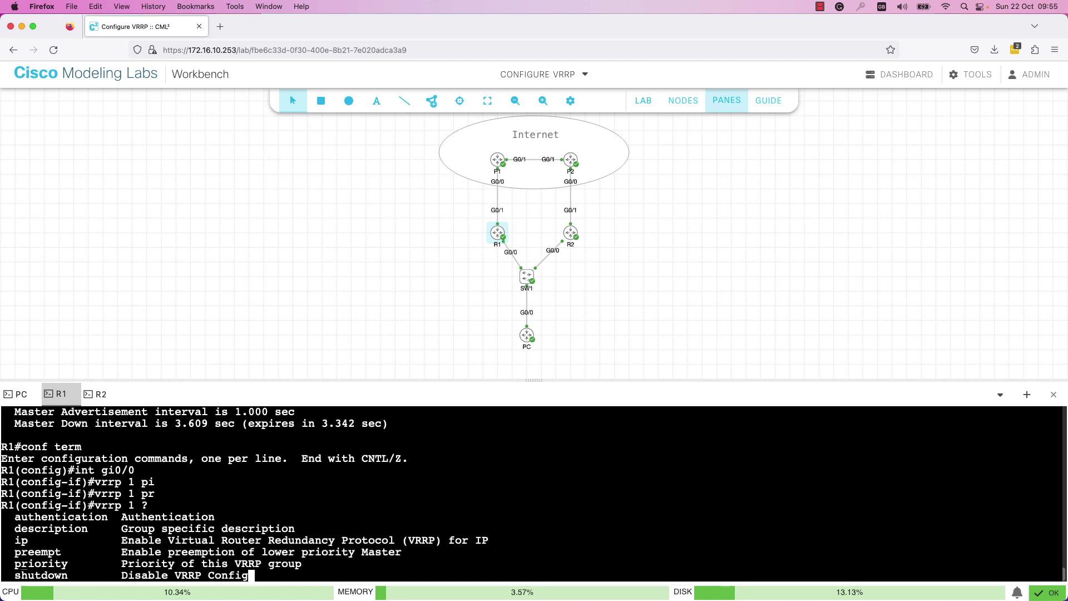
pyautogui.press('BackSpace')
pyautogui.write('op')
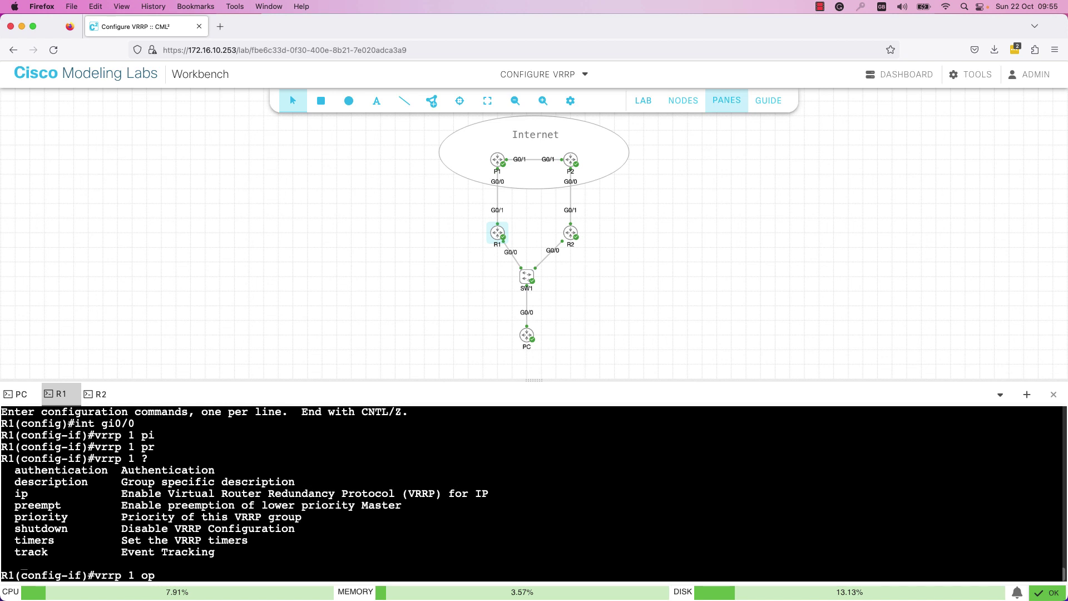
pyautogui.press('BackSpace')
pyautogui.press('BackSpace')
pyautogui.write('prio')
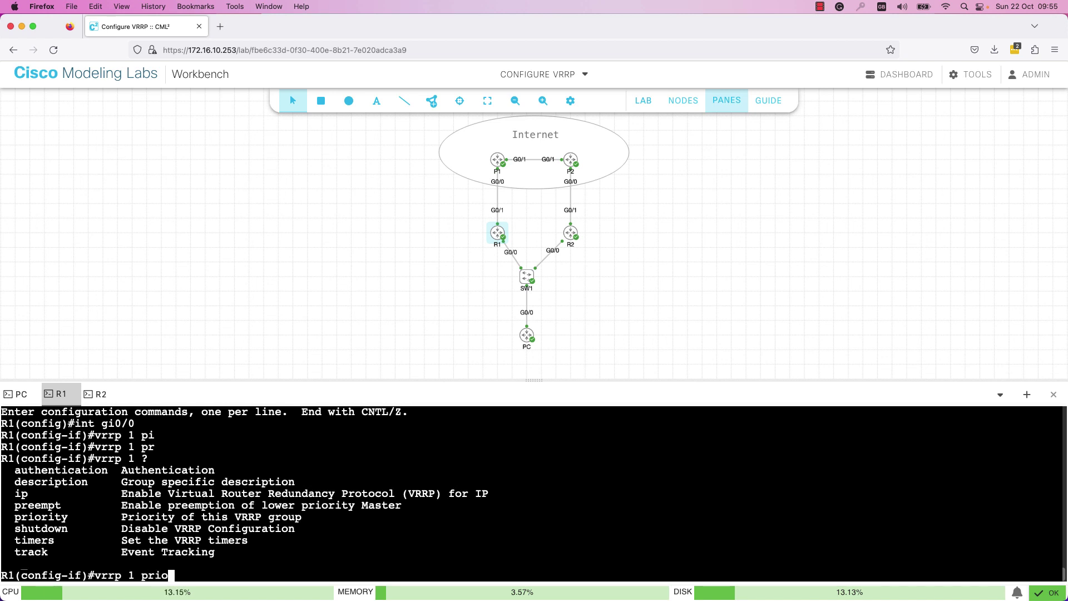
pyautogui.press('Tab')
pyautogui.write('110')
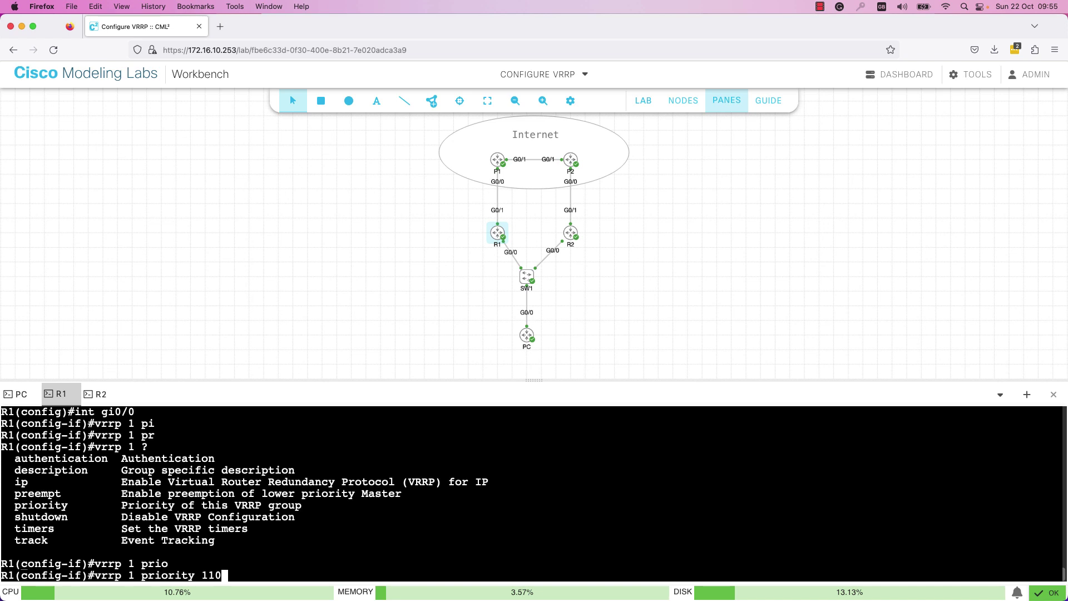
pyautogui.press('Return')
pyautogui.write('end')
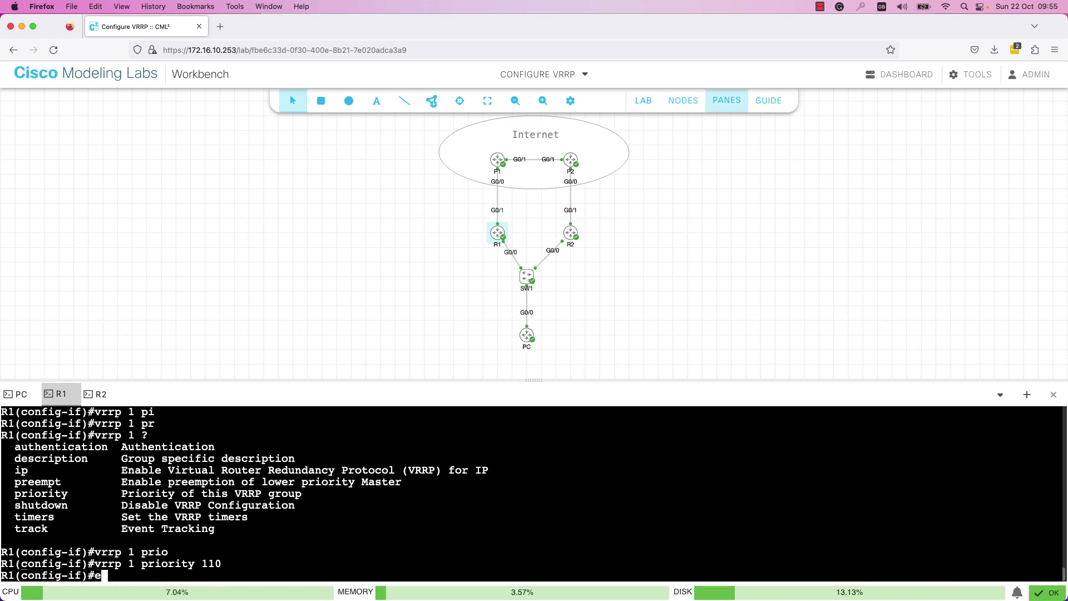
pyautogui.press('Return')
pyautogui.press('Return')
pyautogui.press('Return')
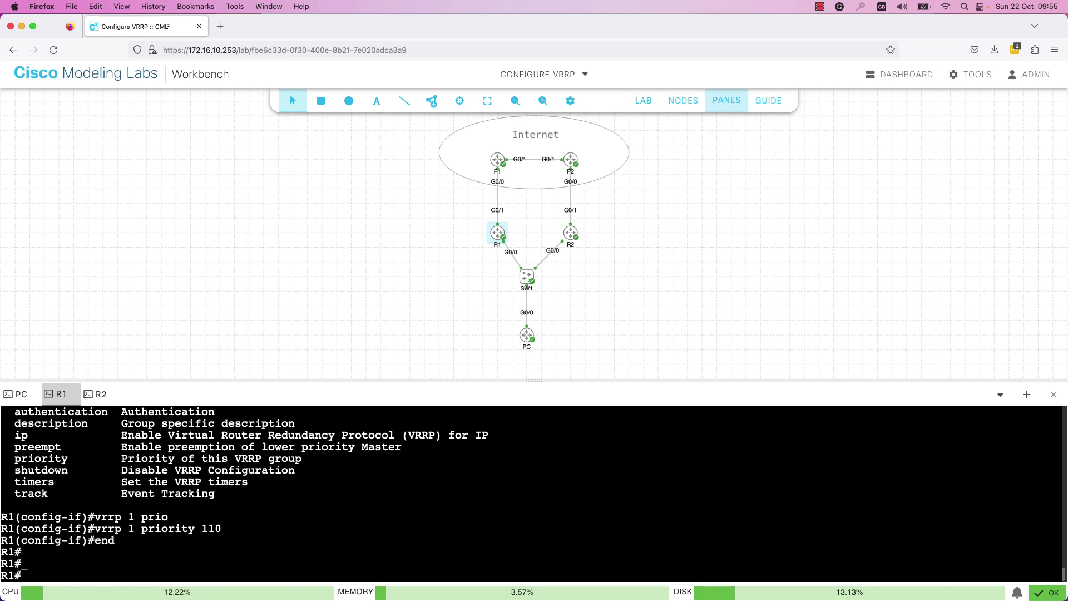
# - Run show vrrp brief on R1 to confirm Master state, priority 110, and group address 172.16.10.254
pyautogui.write('show vrr')
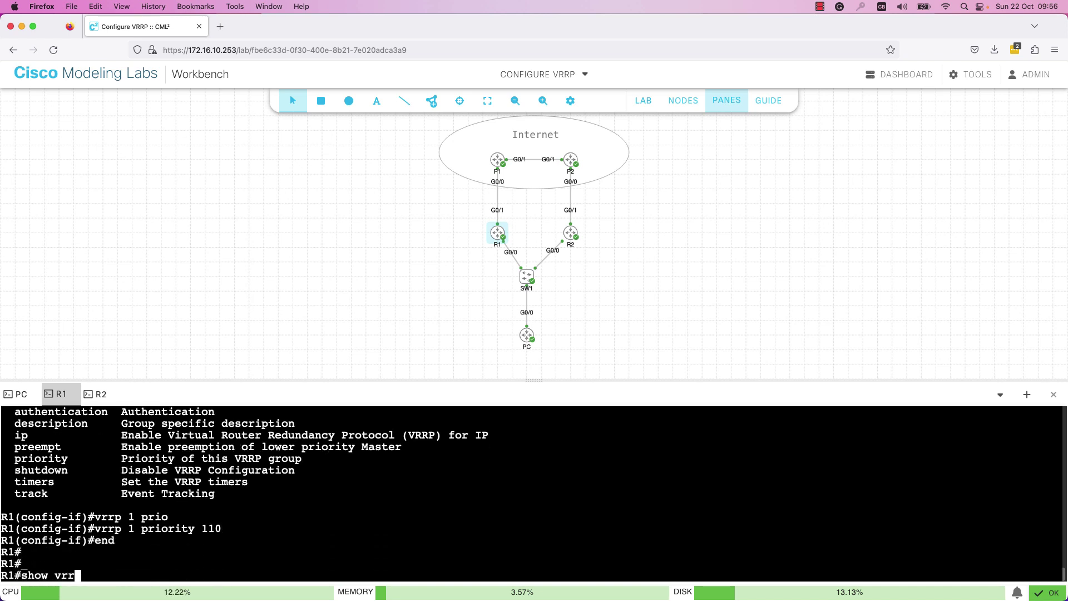
pyautogui.write('p brief')
pyautogui.press('Return')
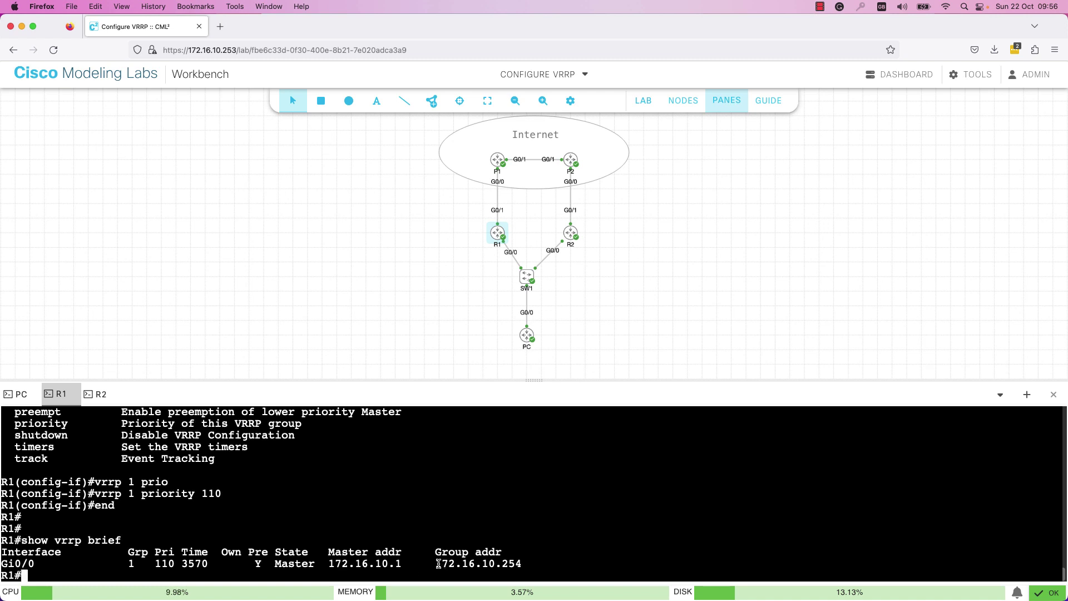
pyautogui.moveTo(442, 563); pyautogui.dragTo(521, 564)
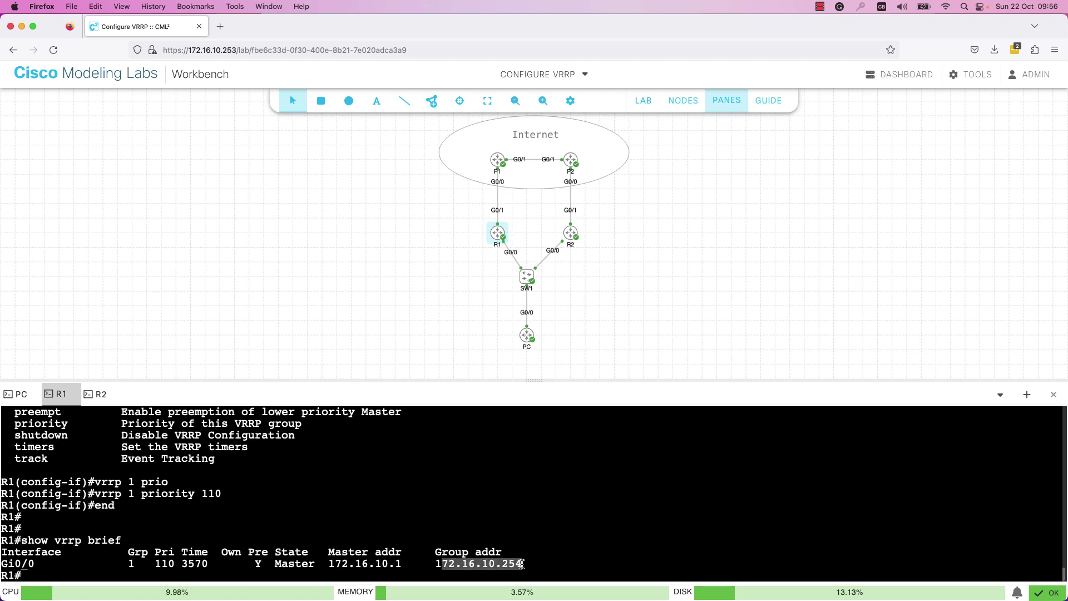
pyautogui.click(551, 561)
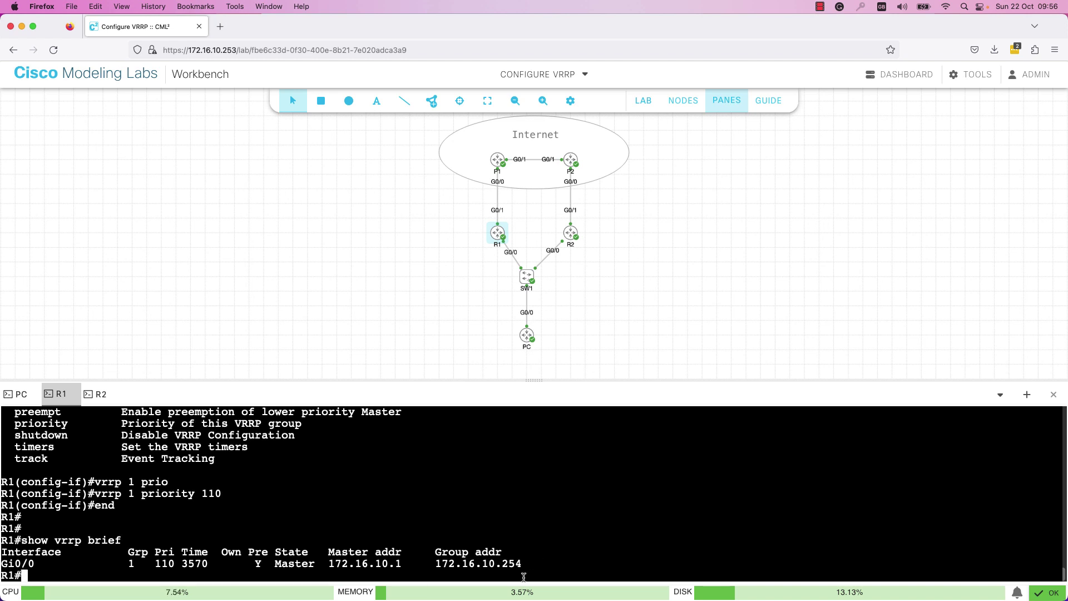
# - On R2, display the detailed VRRP status and then the show vrrp brief summary
pyautogui.click(92, 394)
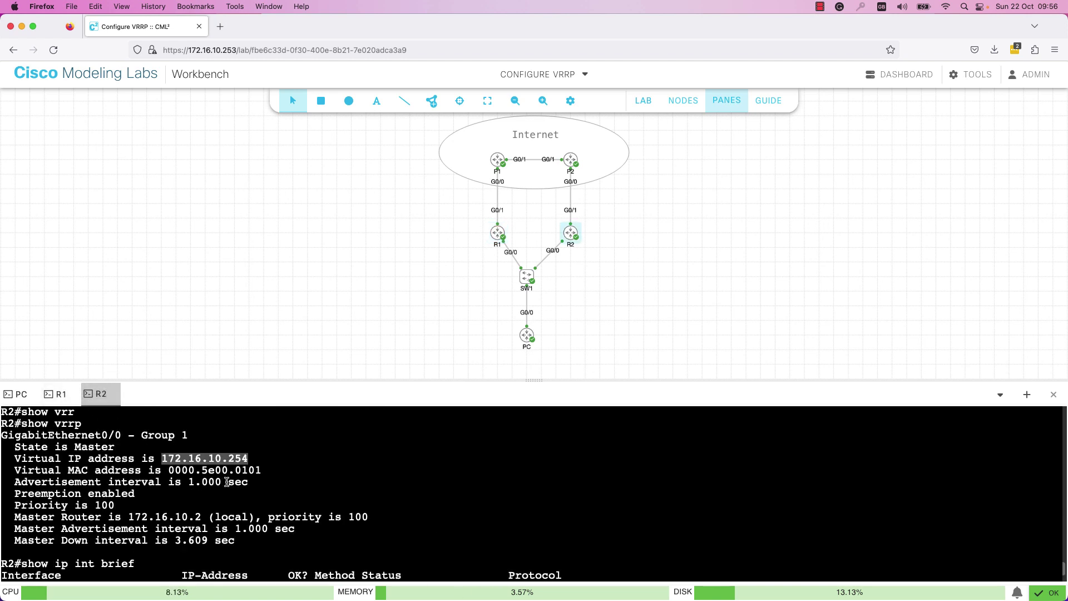
pyautogui.press('Return')
pyautogui.press('Return')
pyautogui.press('Return')
pyautogui.press('Return')
pyautogui.press('Up')
pyautogui.press('Up')
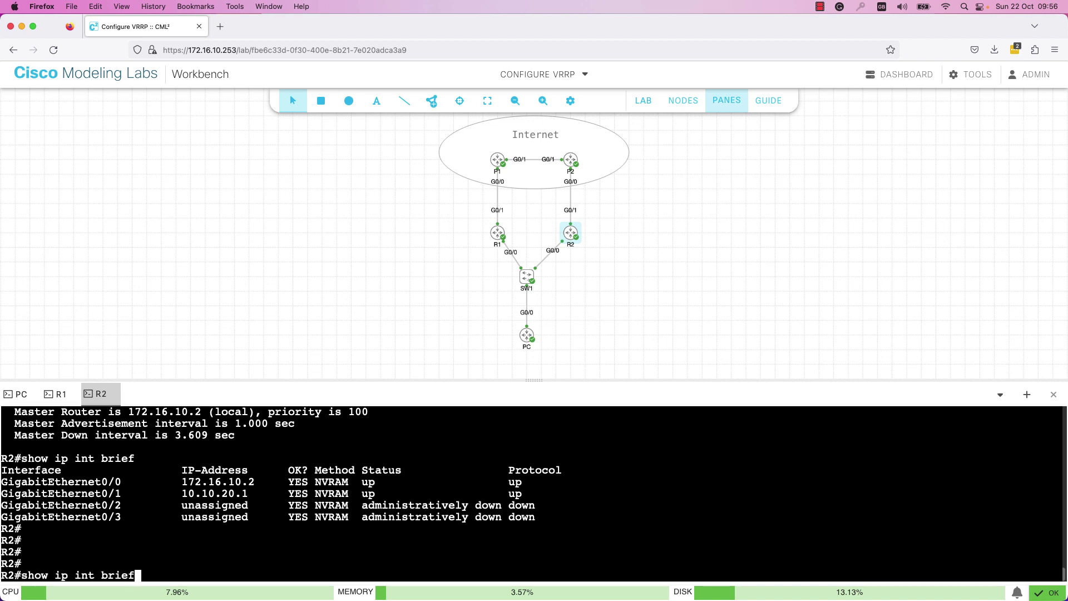
pyautogui.press('Return')
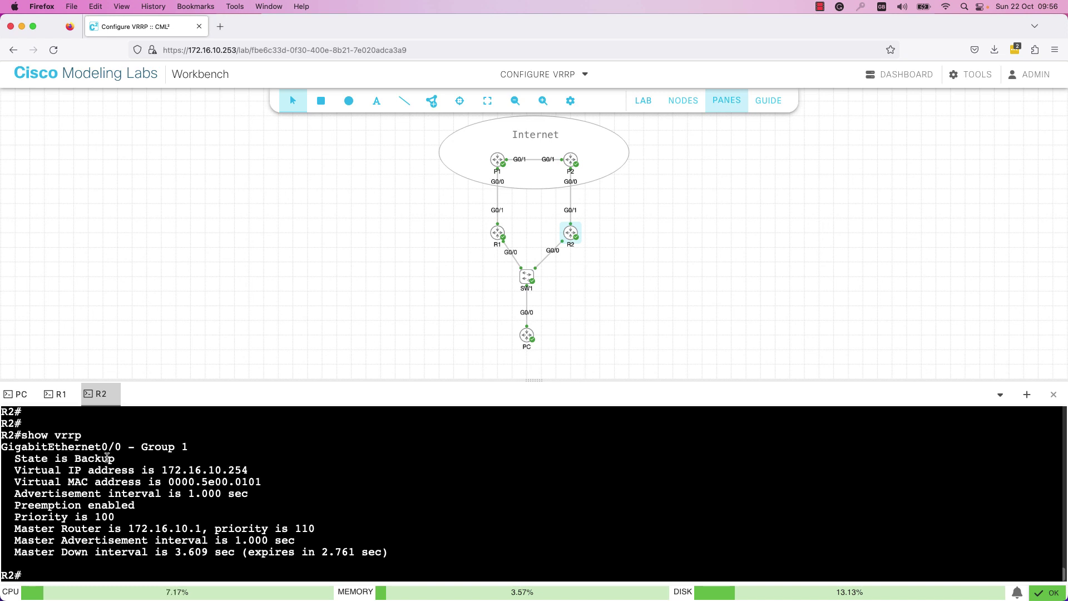
pyautogui.press('Up')
pyautogui.write('brief')
pyautogui.press('Return')
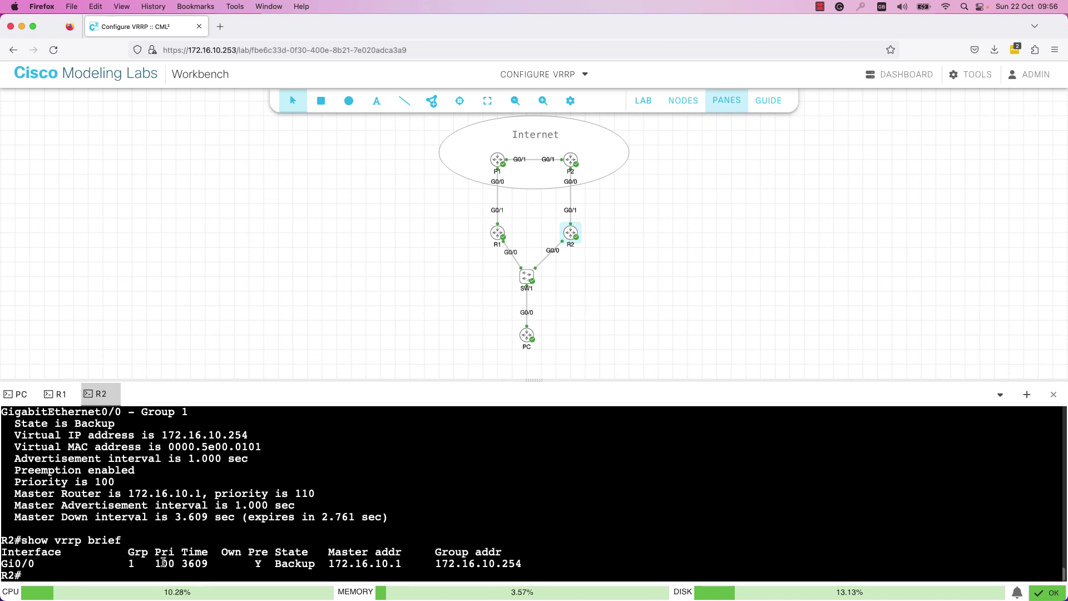
# - Highlight R2's preemption, Backup state and Master address 172.16.10.1 in the output
pyautogui.doubleClick(257, 563)
pyautogui.doubleClick(287, 564)
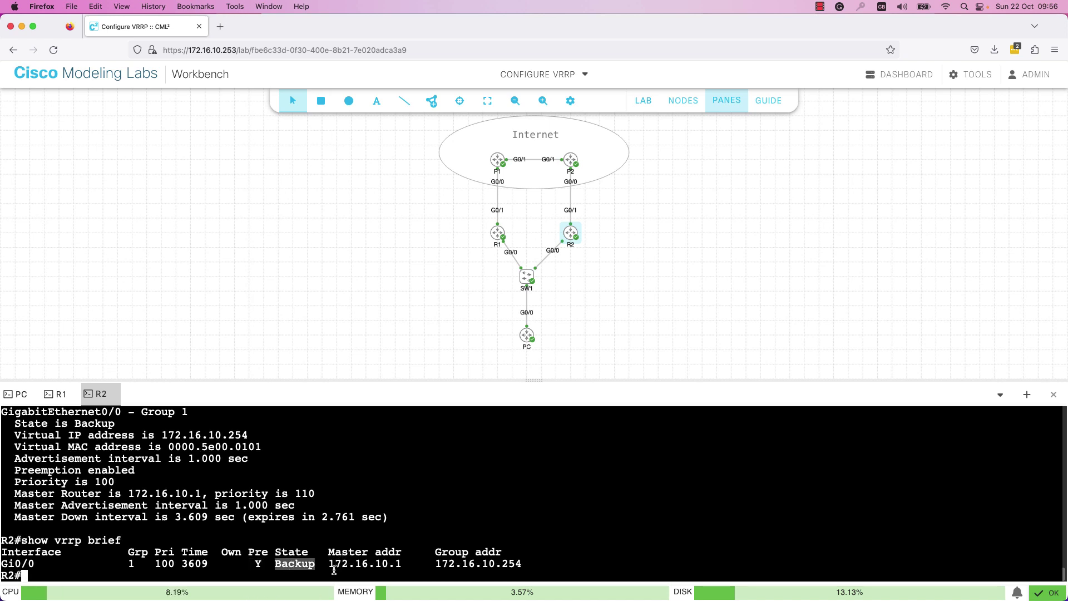
pyautogui.moveTo(332, 562); pyautogui.dragTo(401, 562)
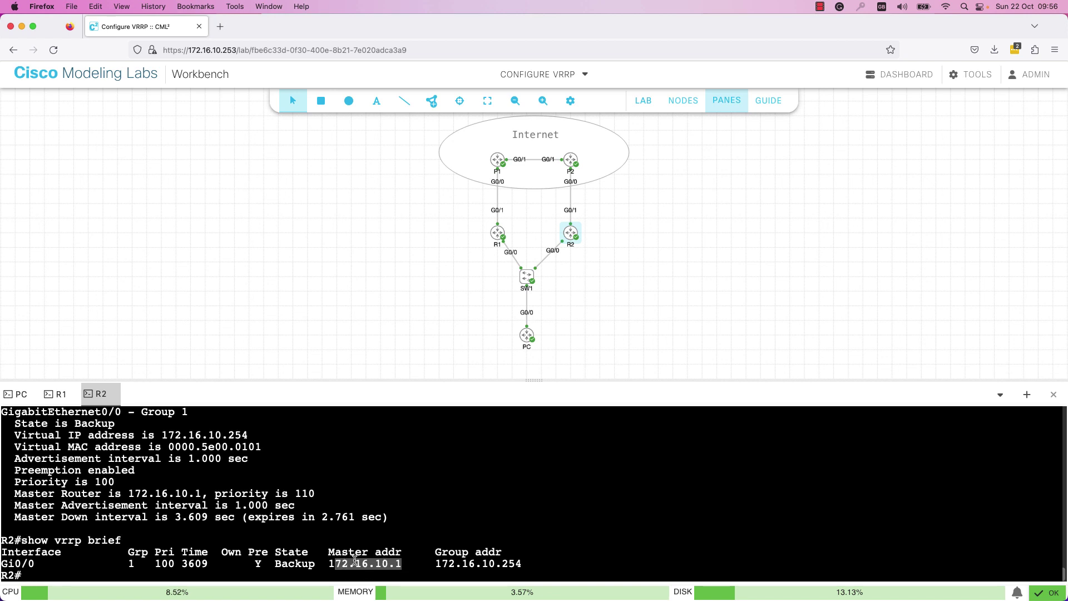
pyautogui.moveTo(355, 563); pyautogui.dragTo(526, 564)
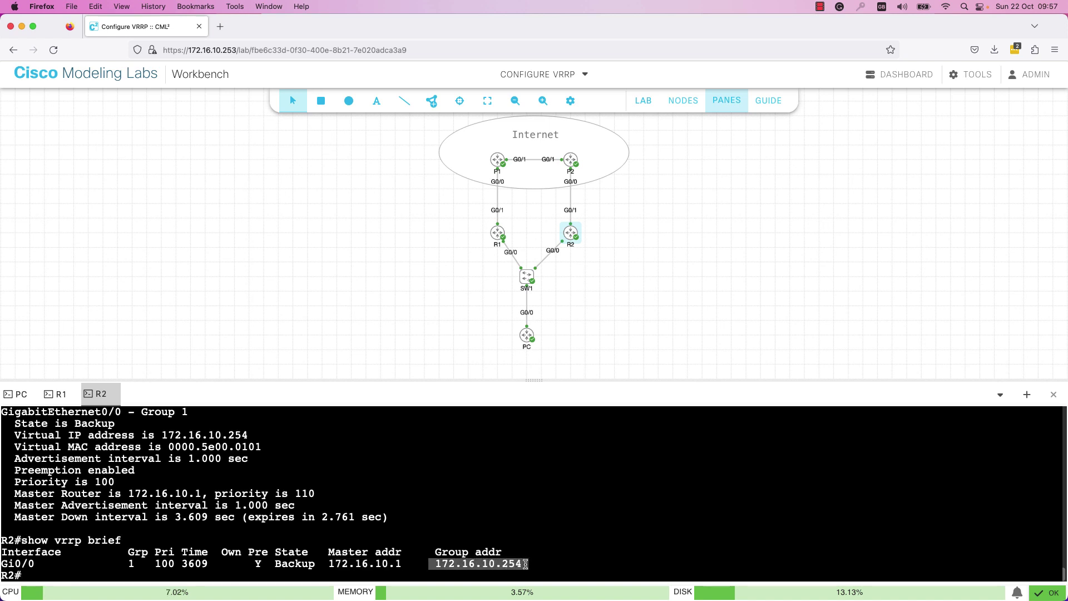
pyautogui.click(526, 564)
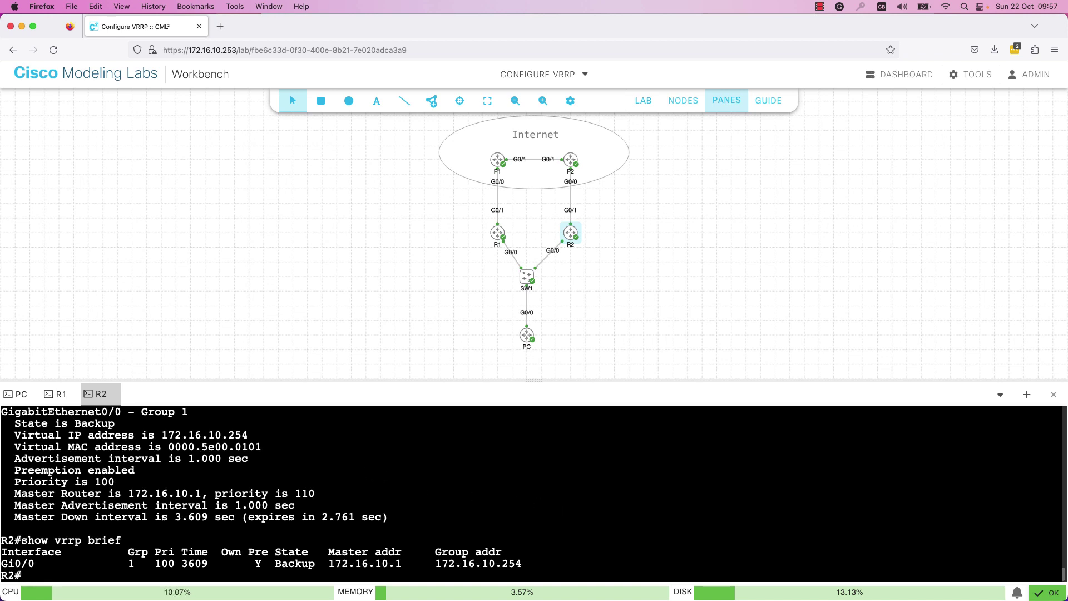
# - Run show ip int brief on the PC and confirm its address 172.16.10.100
pyautogui.click(17, 396)
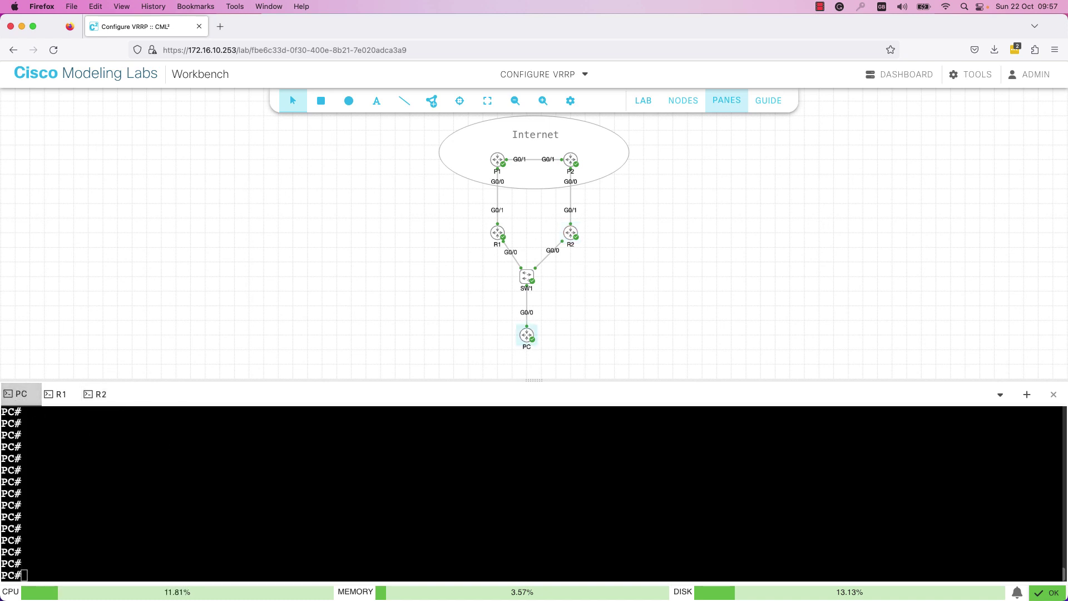
pyautogui.click(182, 496)
pyautogui.write('show ip int')
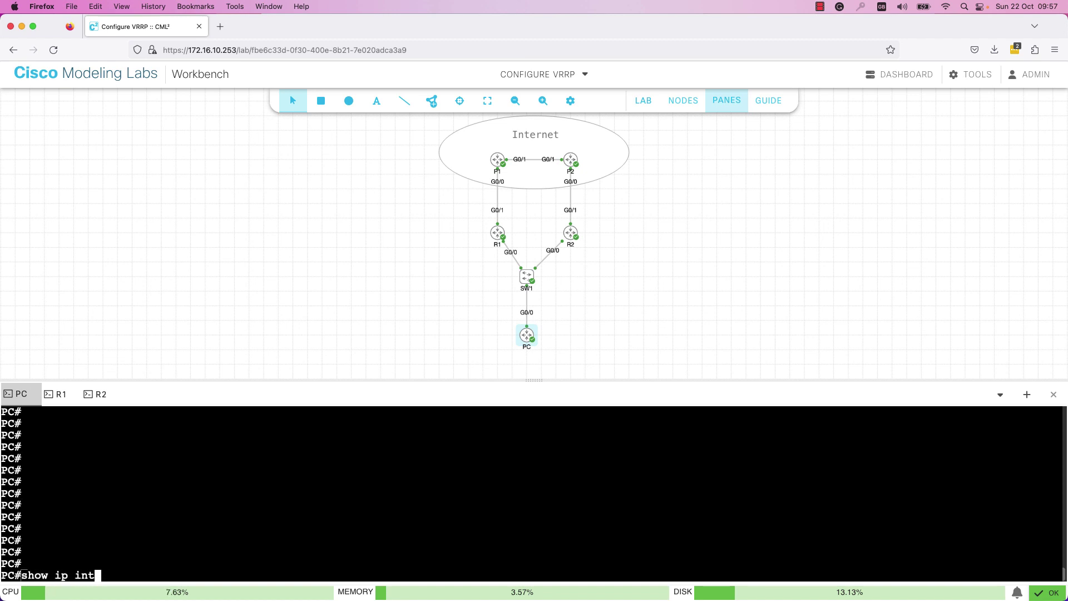
pyautogui.write(' br')
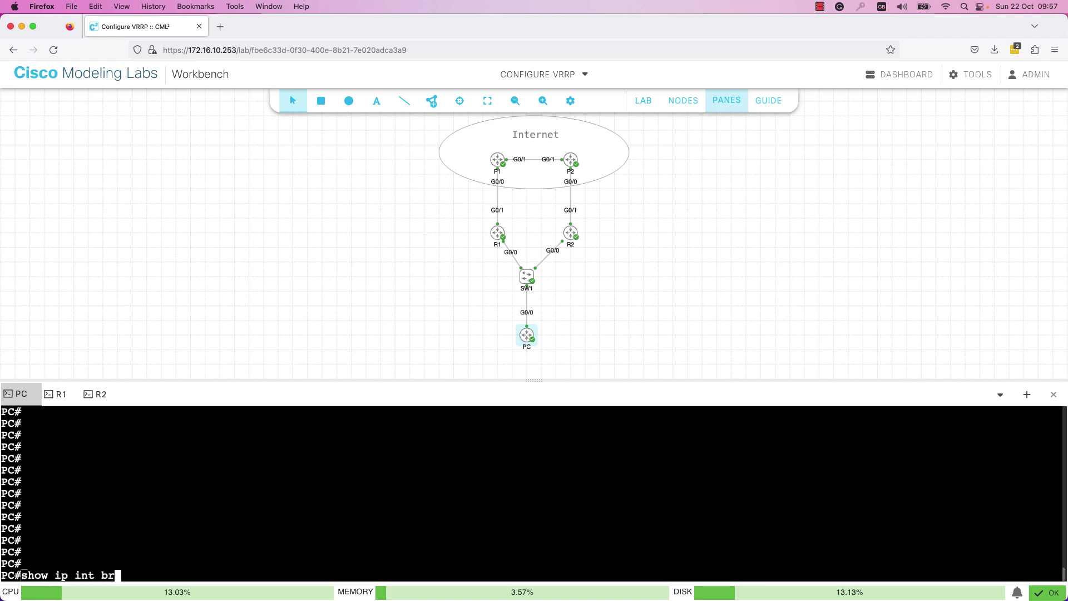
pyautogui.write('ief')
pyautogui.press('BackSpace')
pyautogui.press('BackSpace')
pyautogui.press('BackSpace')
pyautogui.press('BackSpace')
pyautogui.write('rief')
pyautogui.press('Return')
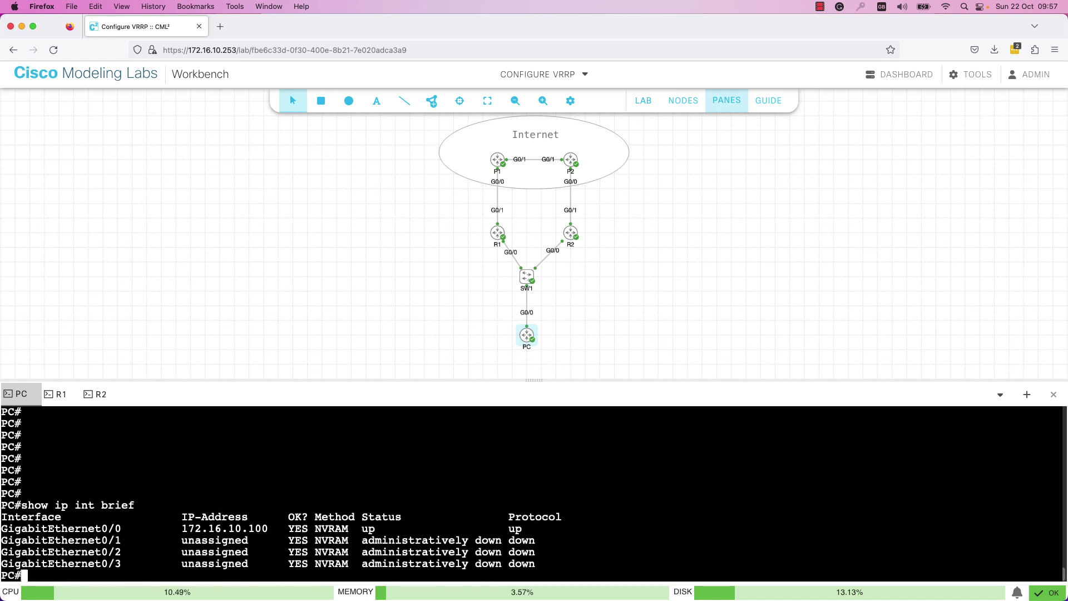
pyautogui.moveTo(180, 524); pyautogui.dragTo(255, 529)
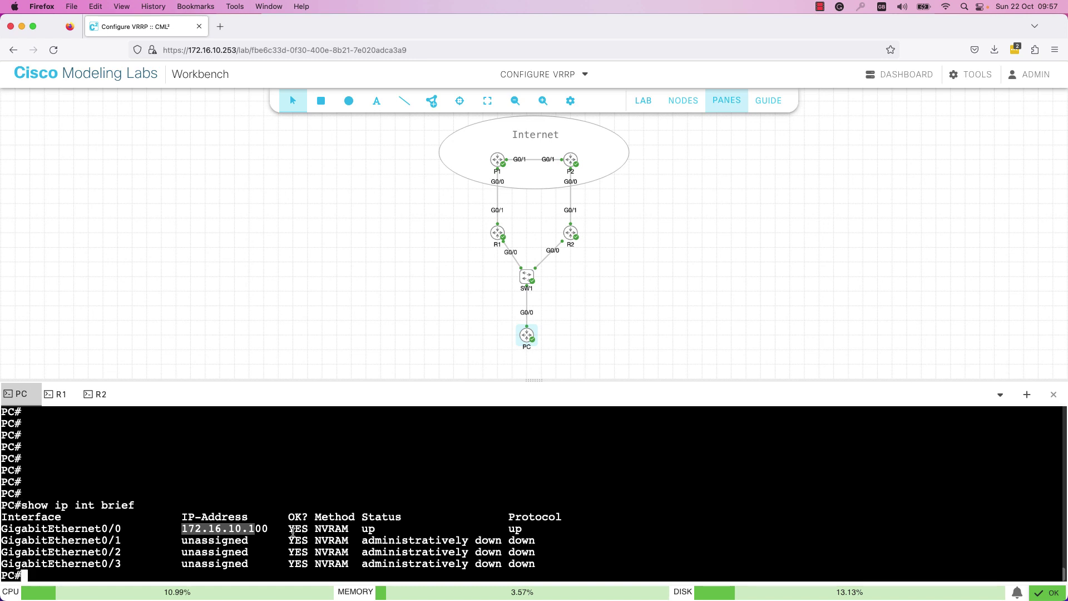
# - Ping 8.8.8.8 from the PC twice, getting 80 then 100 percent success
pyautogui.press('Return')
pyautogui.press('Return')
pyautogui.press('Return')
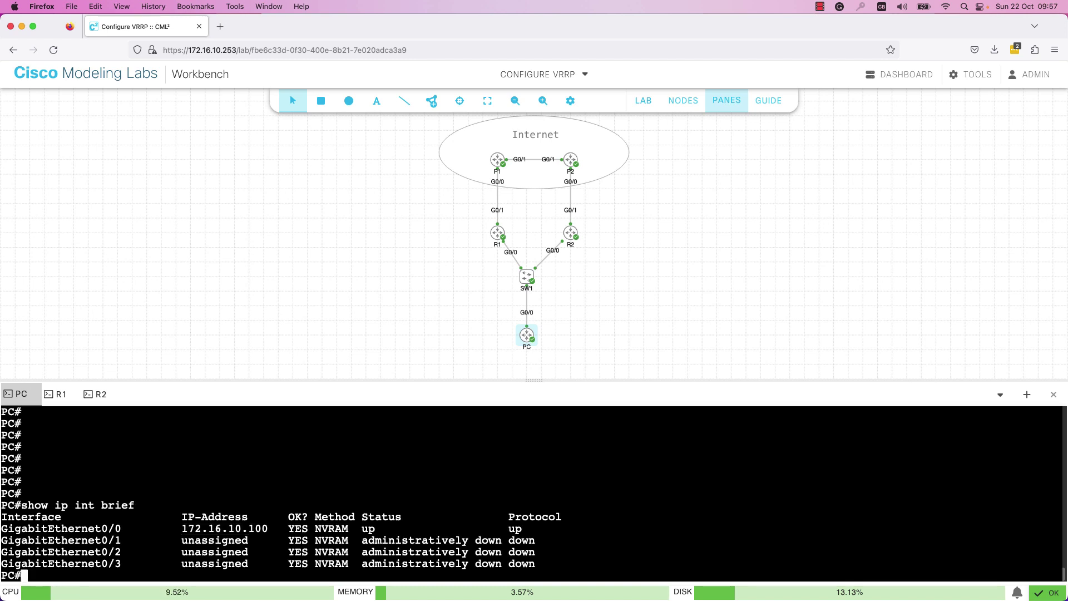
pyautogui.write('ping ')
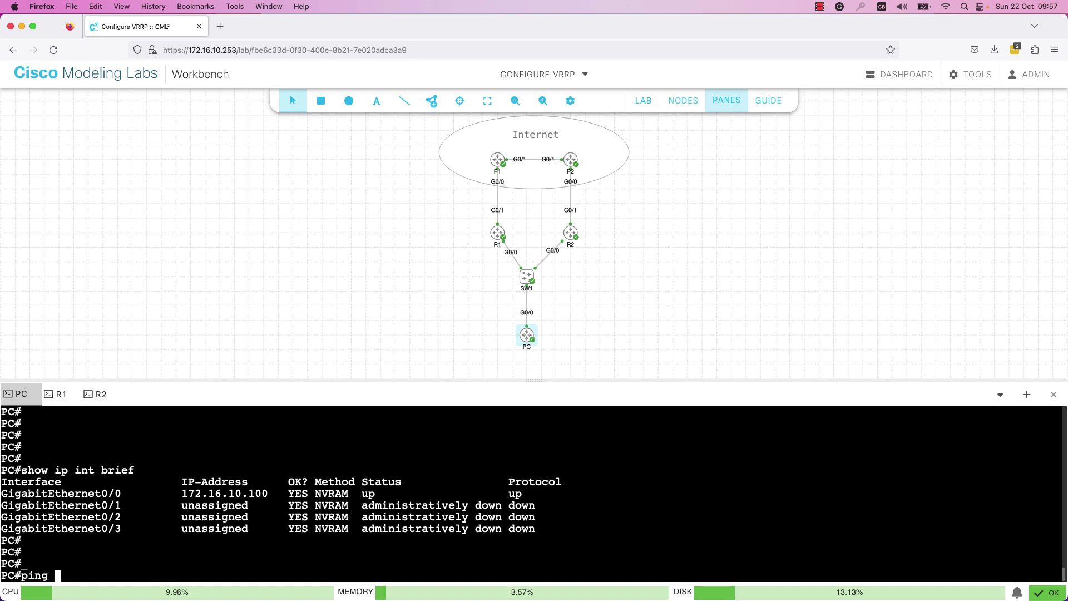
pyautogui.write('8.8.88.8')
pyautogui.press('Return')
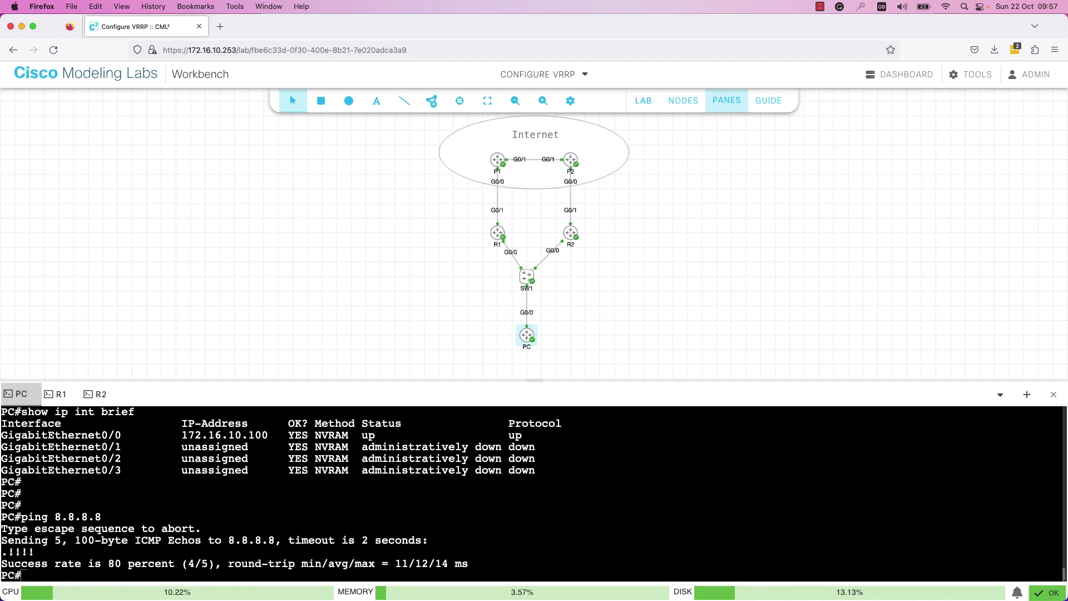
pyautogui.press('Up')
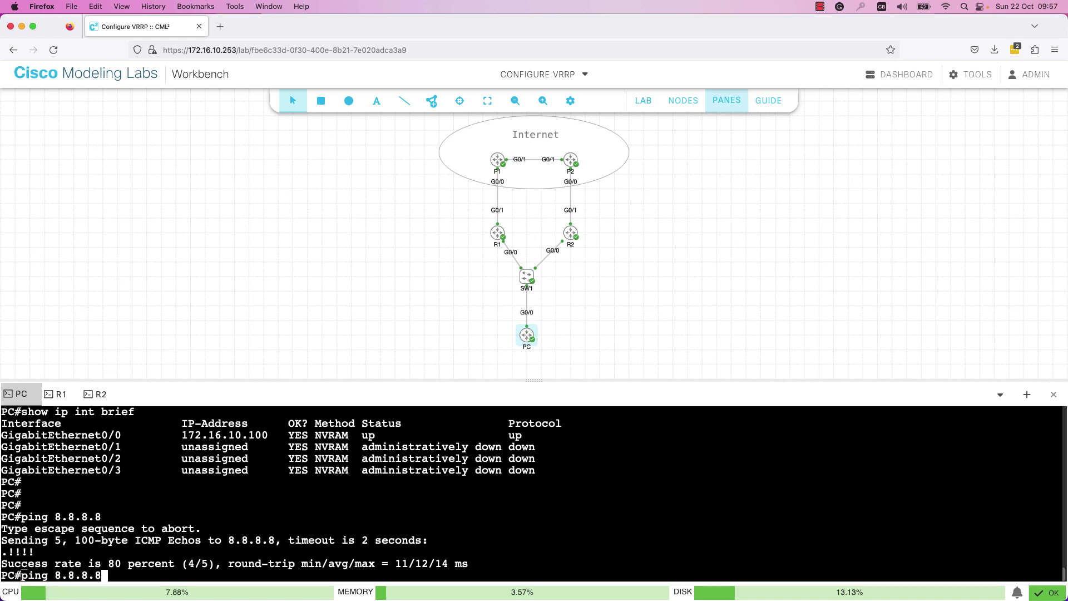
pyautogui.press('Return')
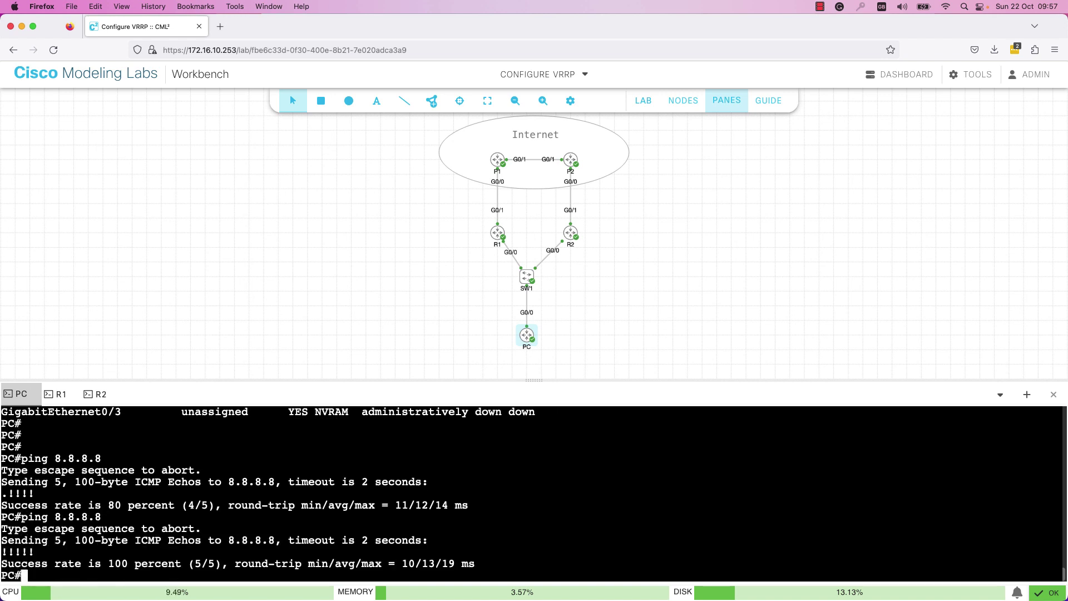
pyautogui.write('trae')
pyautogui.press('BackSpace')
# - Run traceroute 8.8.8.8 from the PC, checking the first hop is 172.16.10.1
pyautogui.write('re')
pyautogui.press('Tab')
pyautogui.press('BackSpace')
pyautogui.press('BackSpace')
pyautogui.write('c')
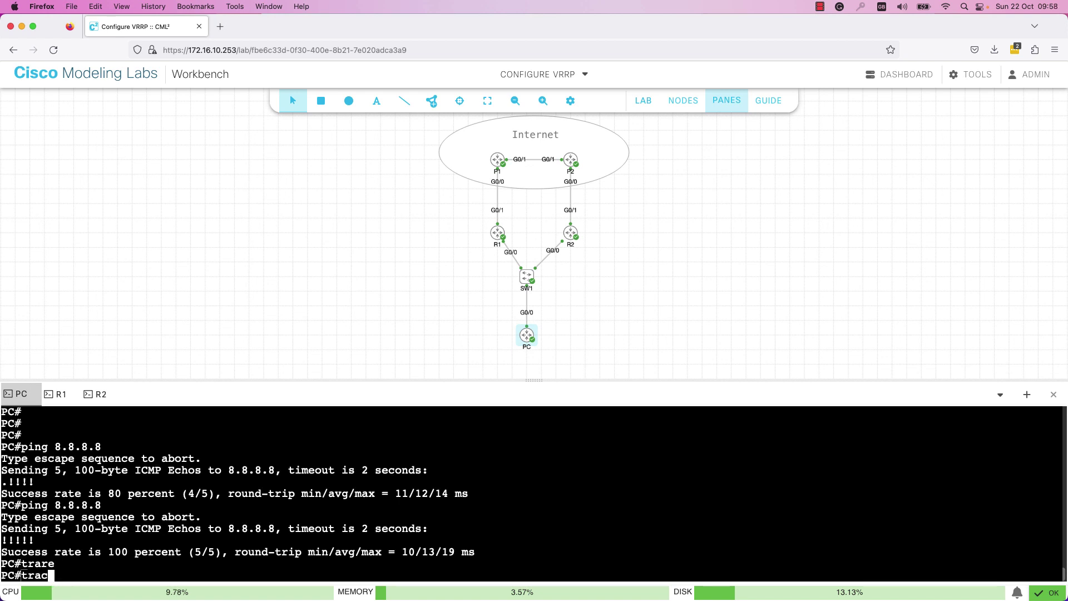
pyautogui.write('eroute 8.8.8.8')
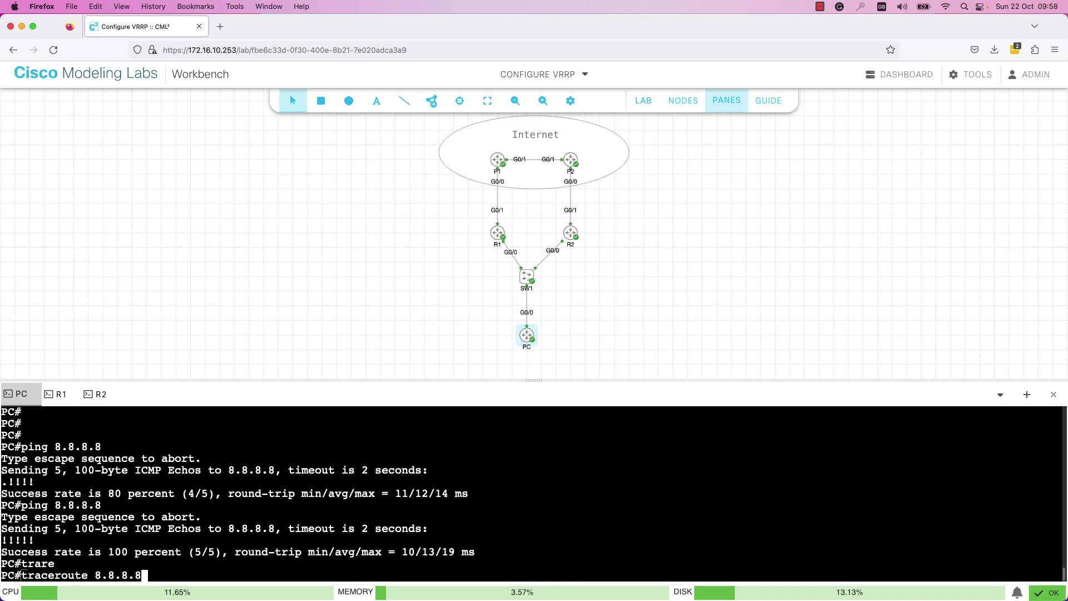
pyautogui.press('Return')
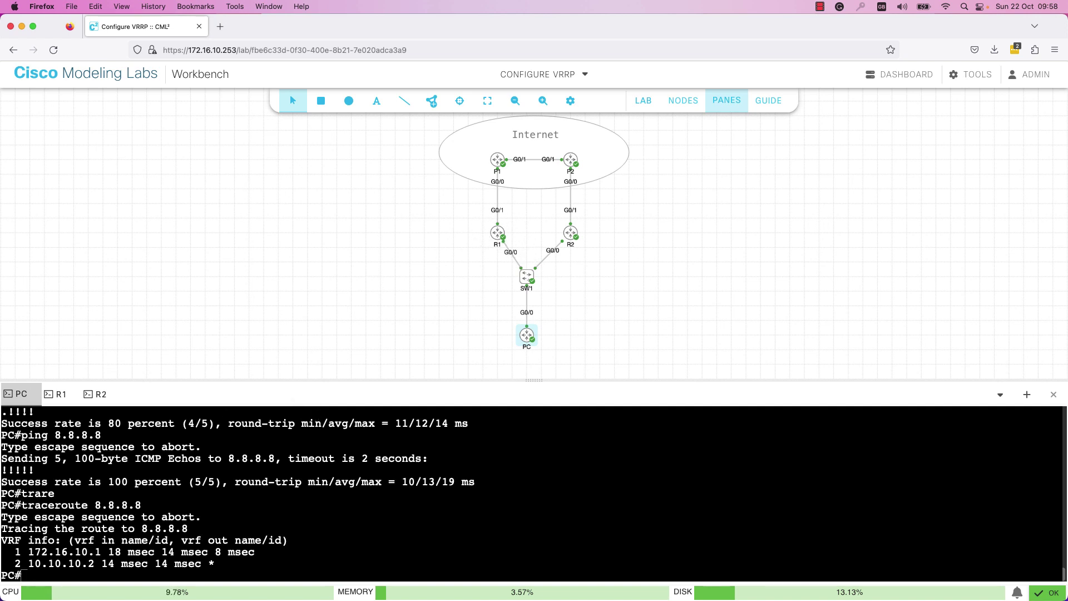
# - Shut down R1's Gi0/0 interface to force a VRRP failover
pyautogui.click(54, 402)
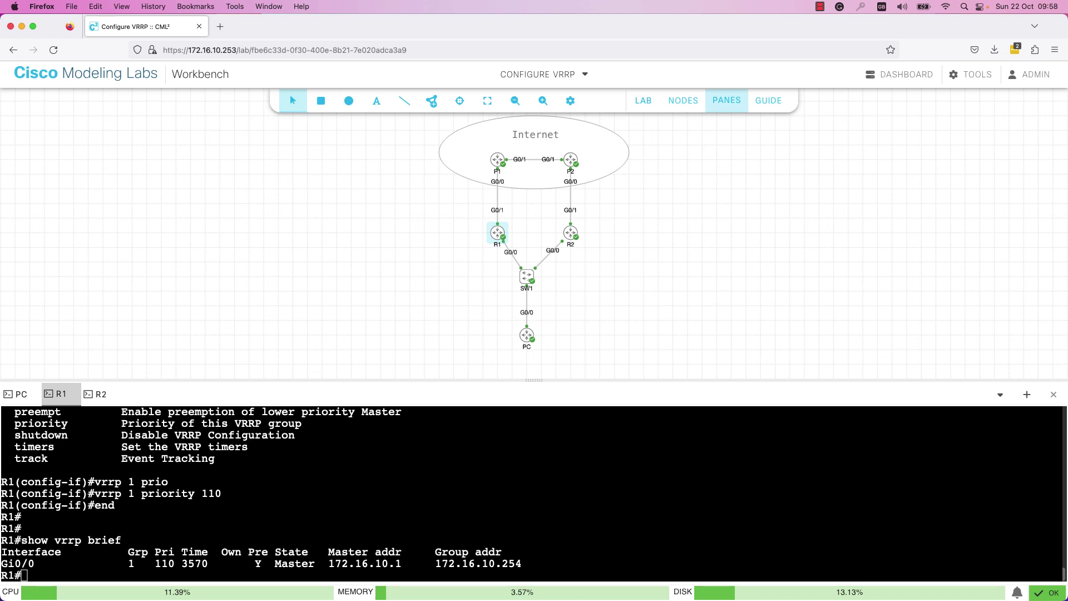
pyautogui.click(144, 496)
pyautogui.write('conf term')
pyautogui.press('Return')
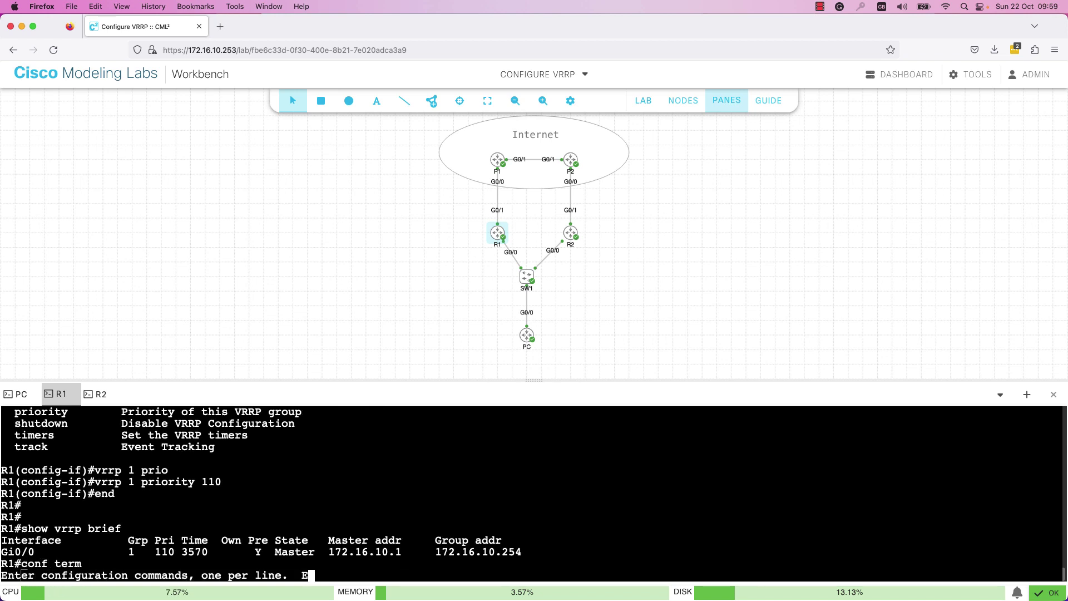
pyautogui.write('int ')
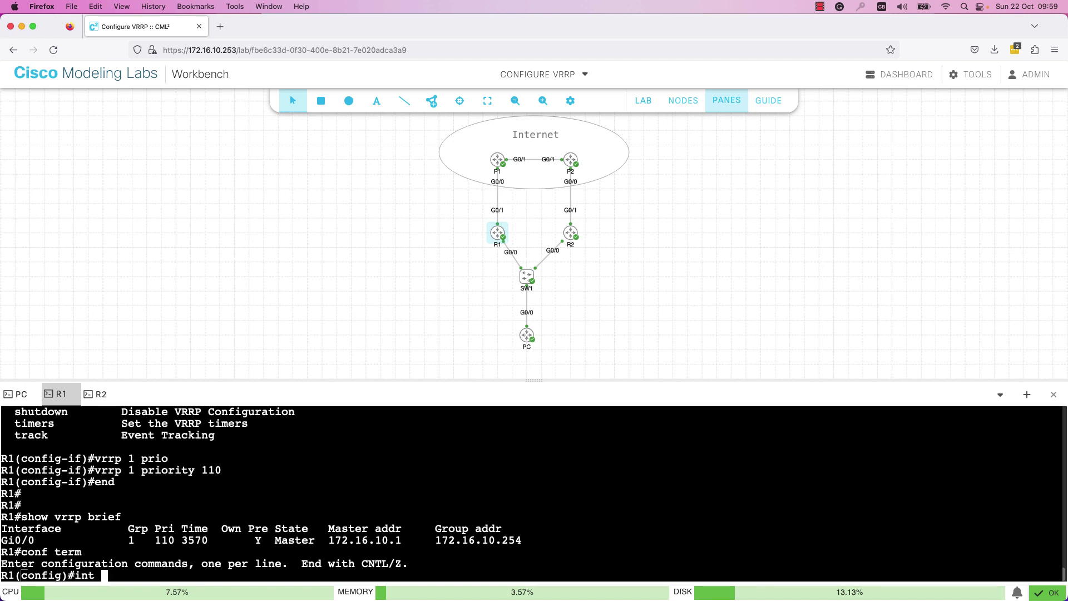
pyautogui.write('gi0/0')
pyautogui.press('Return')
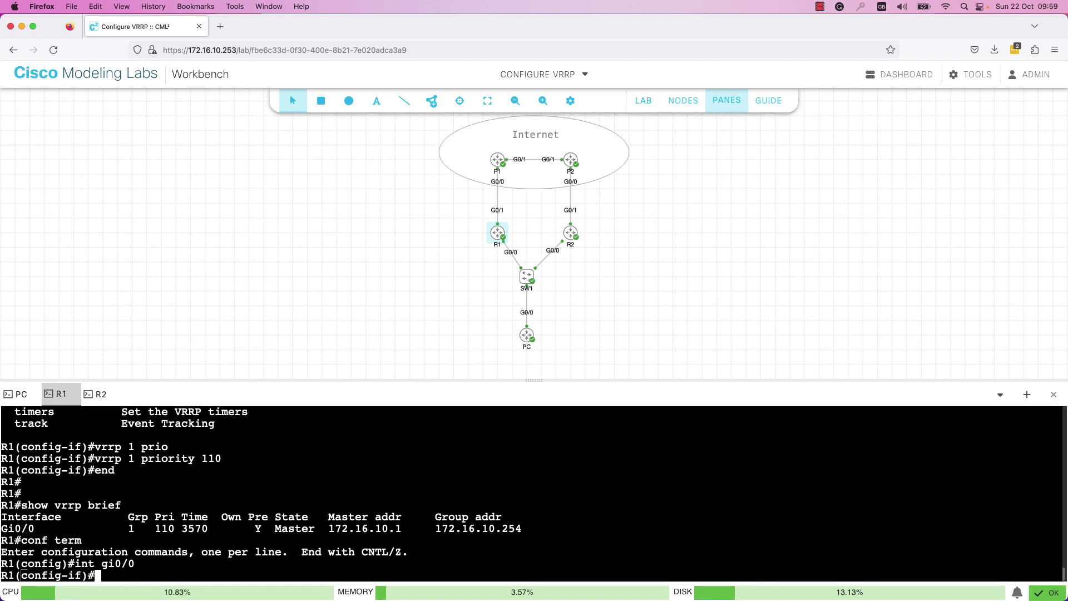
pyautogui.write('shut')
pyautogui.press('Return')
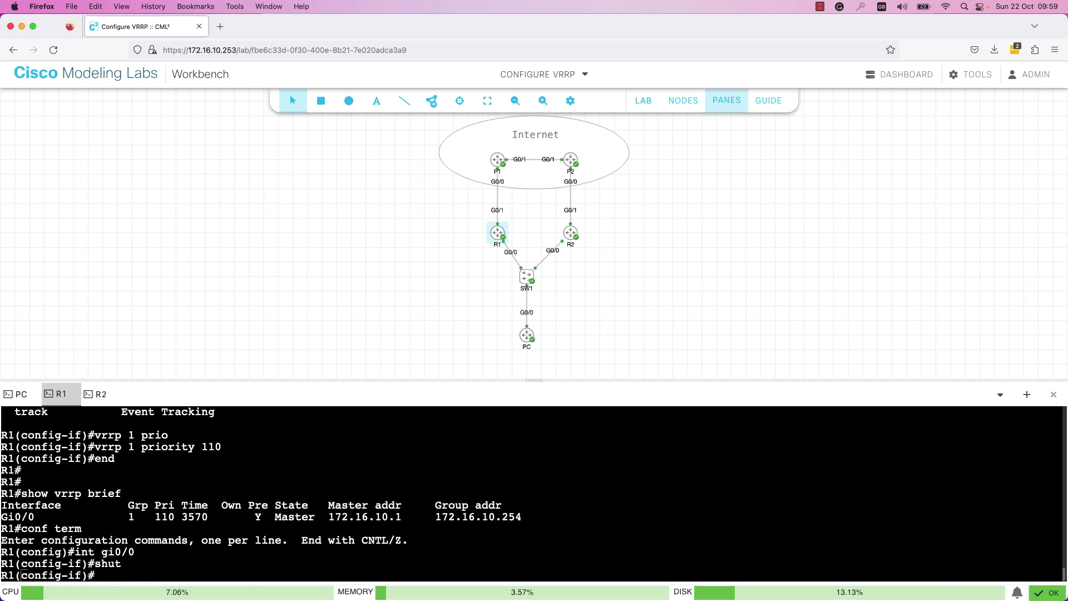
# - Rerun show vrrp brief on R2 and mark its new Master state
pyautogui.click(95, 393)
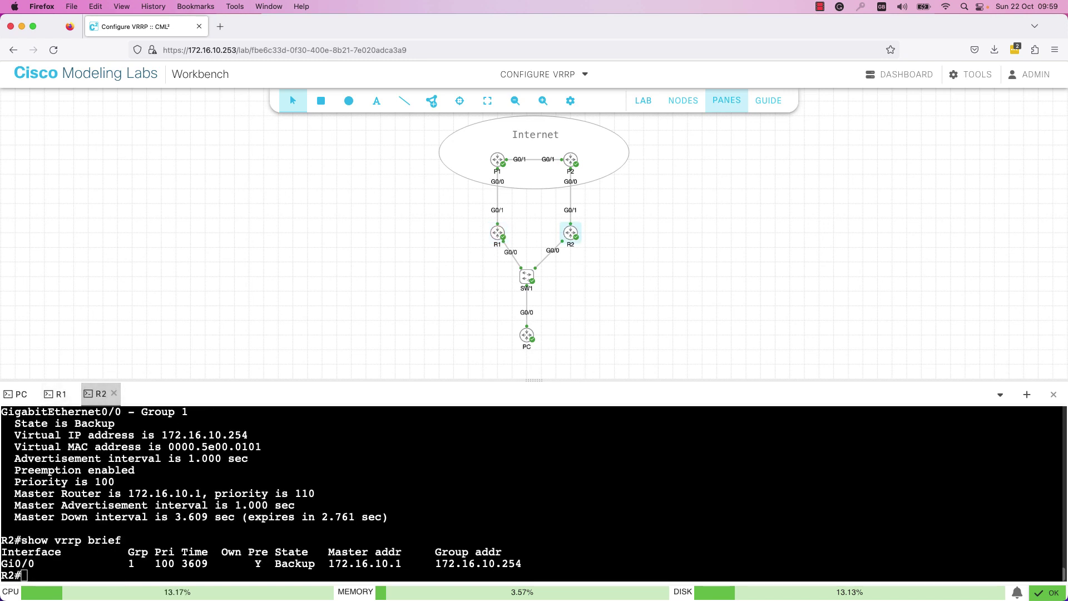
pyautogui.click(356, 512)
pyautogui.press('Return')
pyautogui.press('Return')
pyautogui.press('Return')
pyautogui.press('Up')
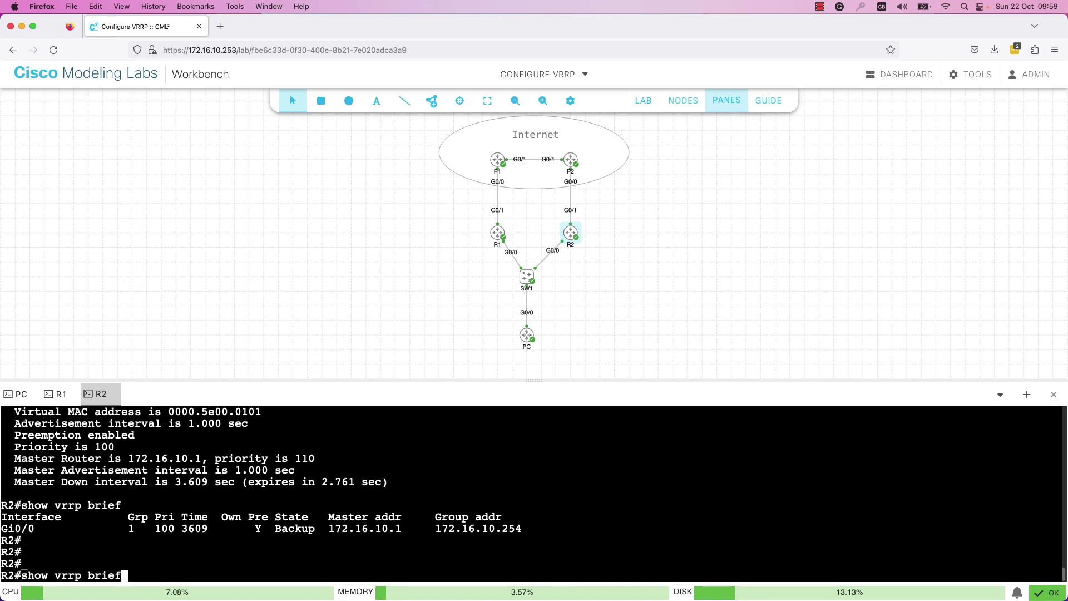
pyautogui.press('Return')
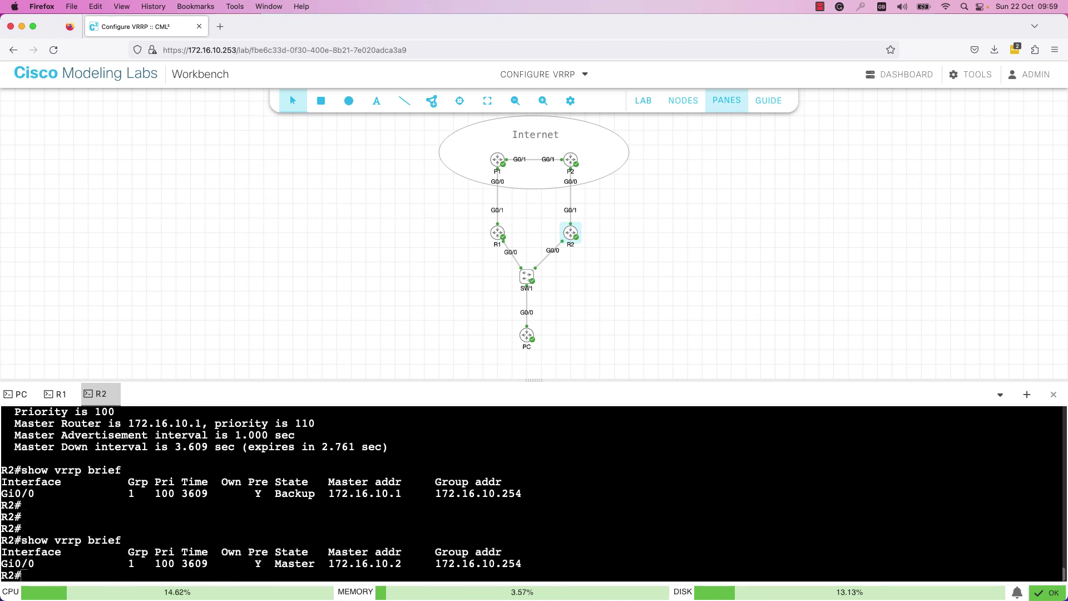
pyautogui.moveTo(295, 562); pyautogui.dragTo(308, 562)
# - From the PC after failover, ping 8.8.8.8 (100 percent) and rerun traceroute 8.8.8.8
pyautogui.click(22, 395)
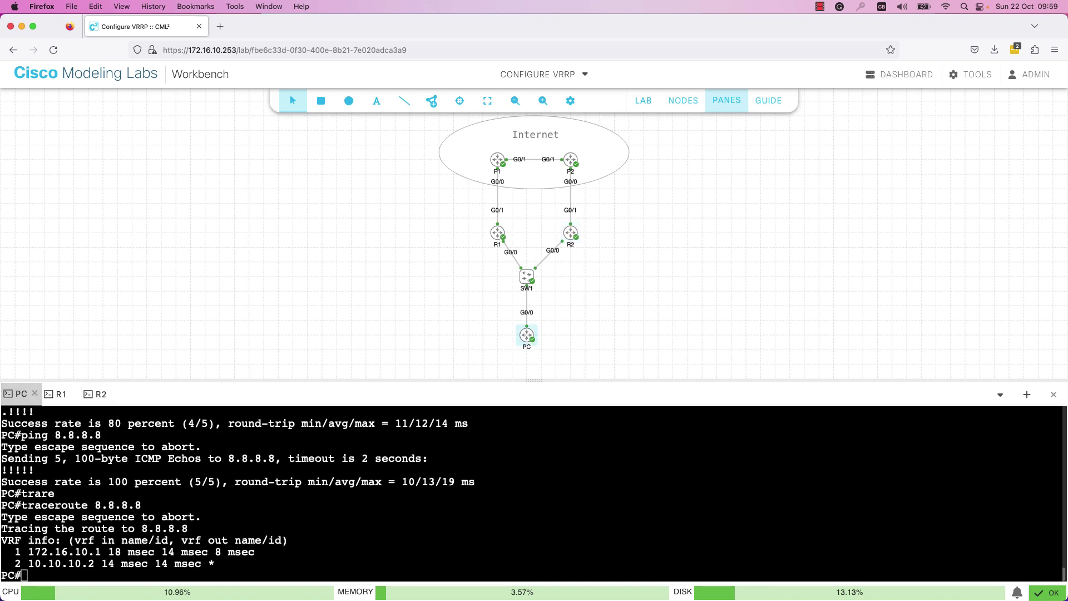
pyautogui.click(286, 487)
pyautogui.press('Return')
pyautogui.press('Return')
pyautogui.press('Return')
pyautogui.press('Up')
pyautogui.press('Up')
pyautogui.press('Up')
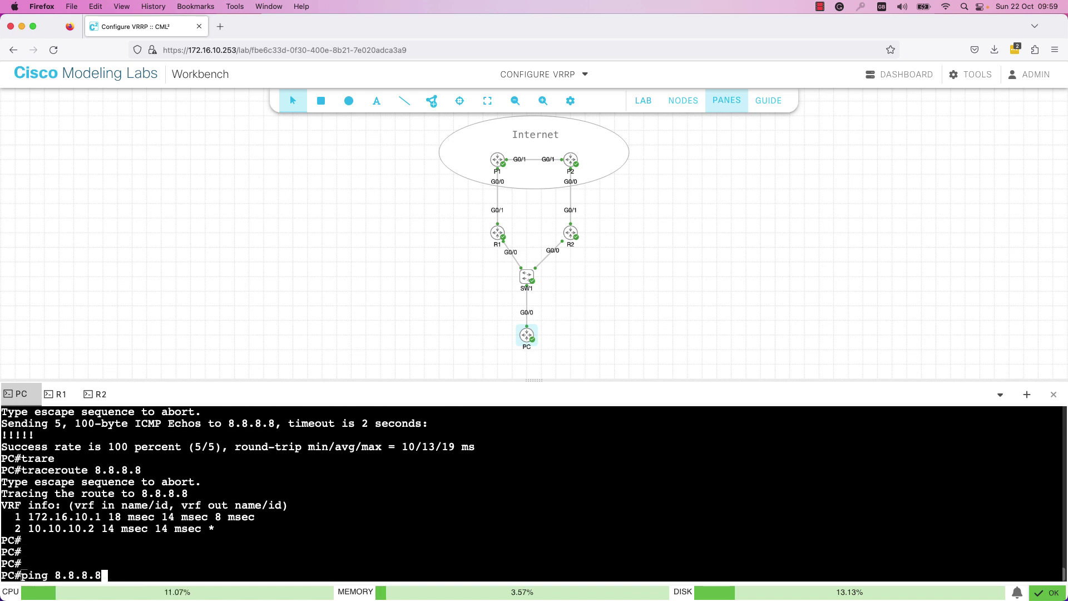
pyautogui.press('Return')
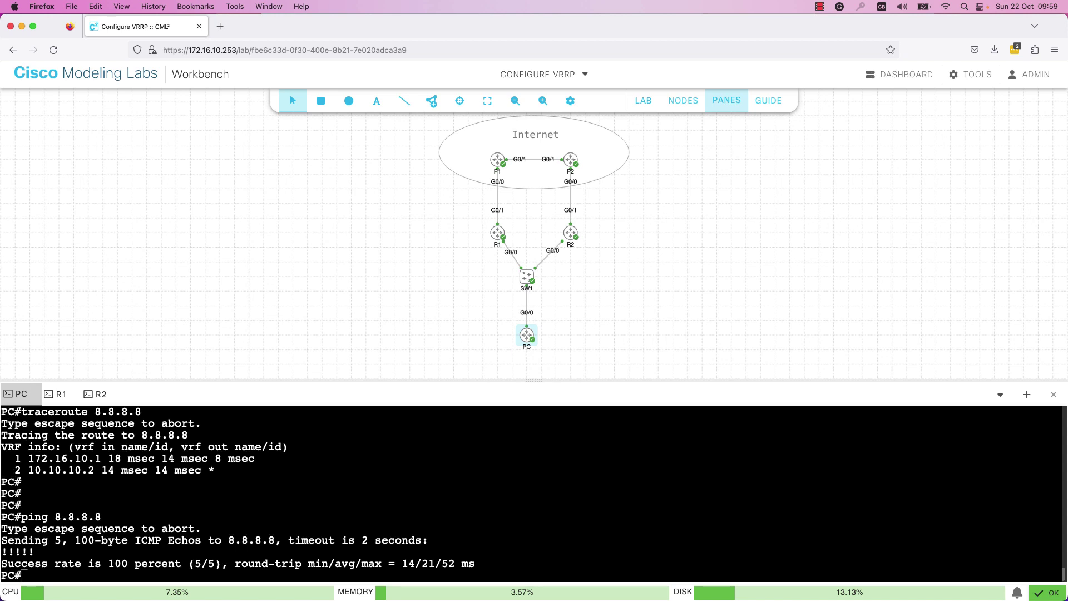
pyautogui.press('Up')
pyautogui.press('Up')
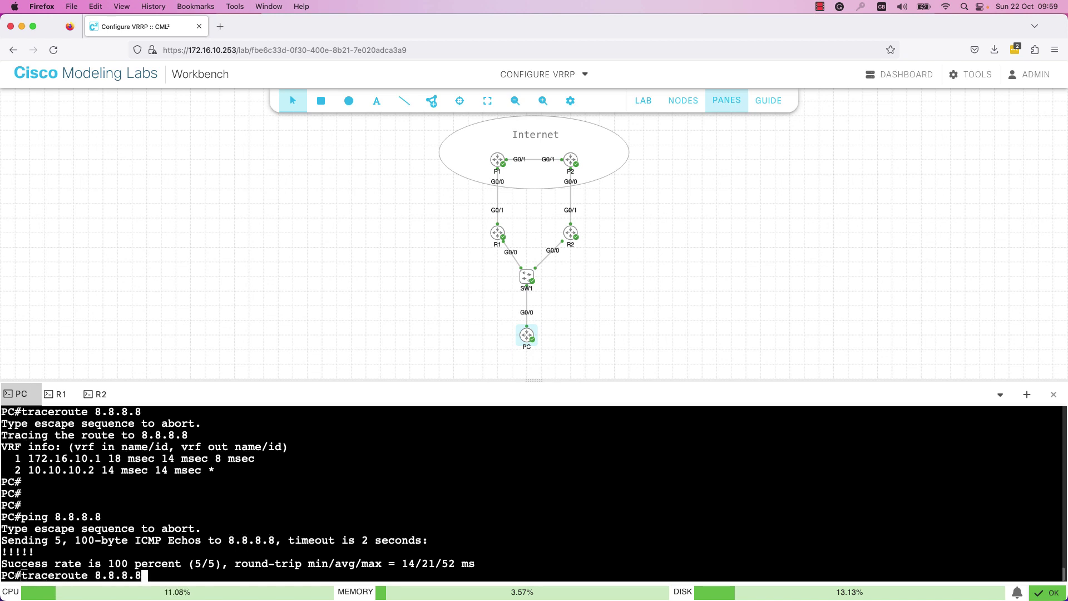
pyautogui.press('Return')
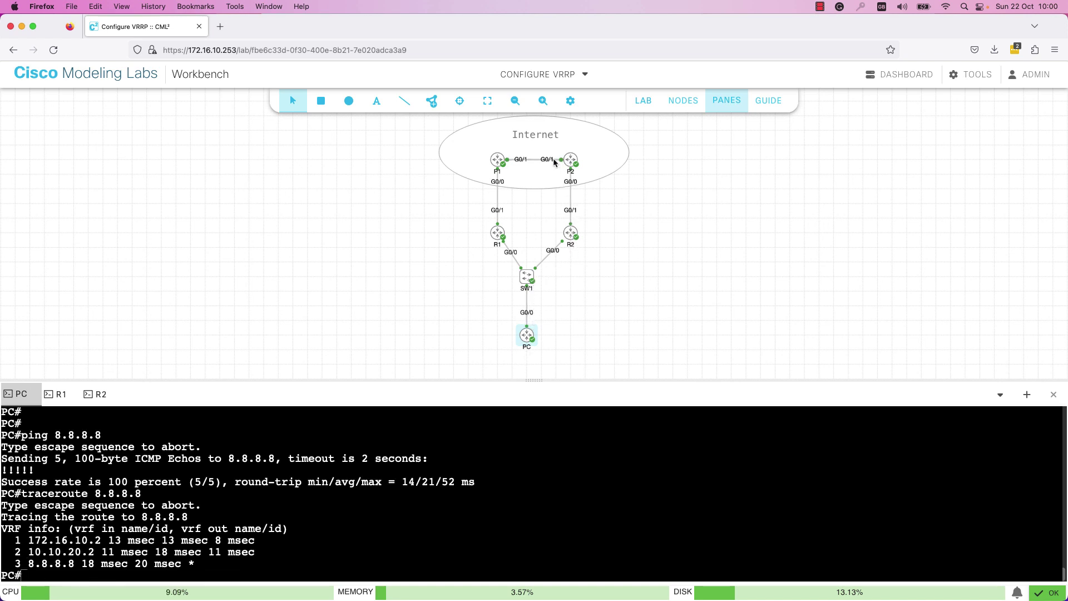
# - Read the VRRP Lab Tasks in the guide, then return to the consoles and switch to R1
pyautogui.click(765, 113)
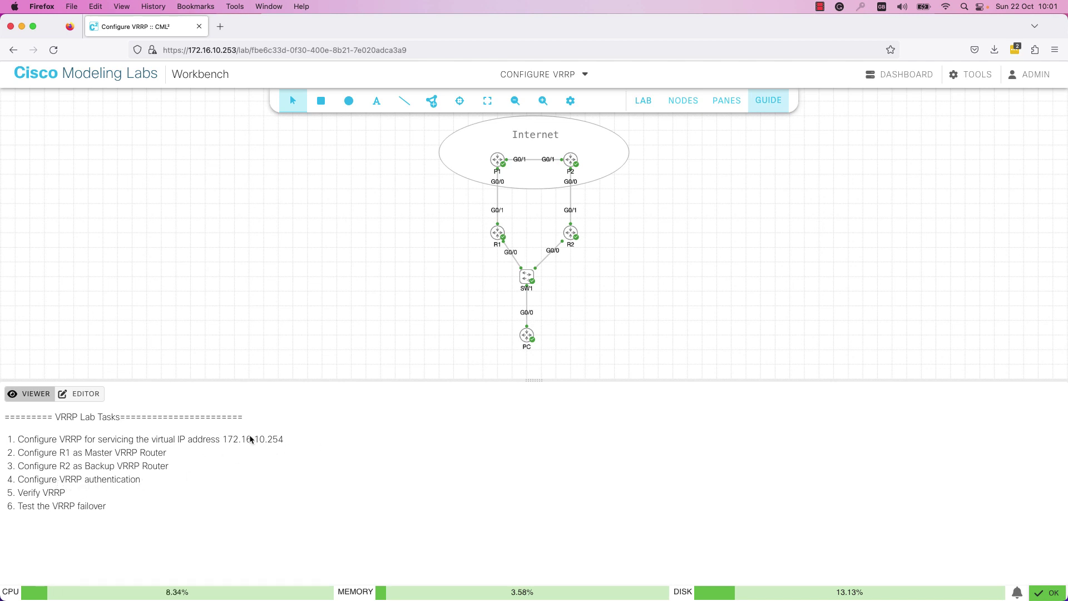
pyautogui.click(726, 100)
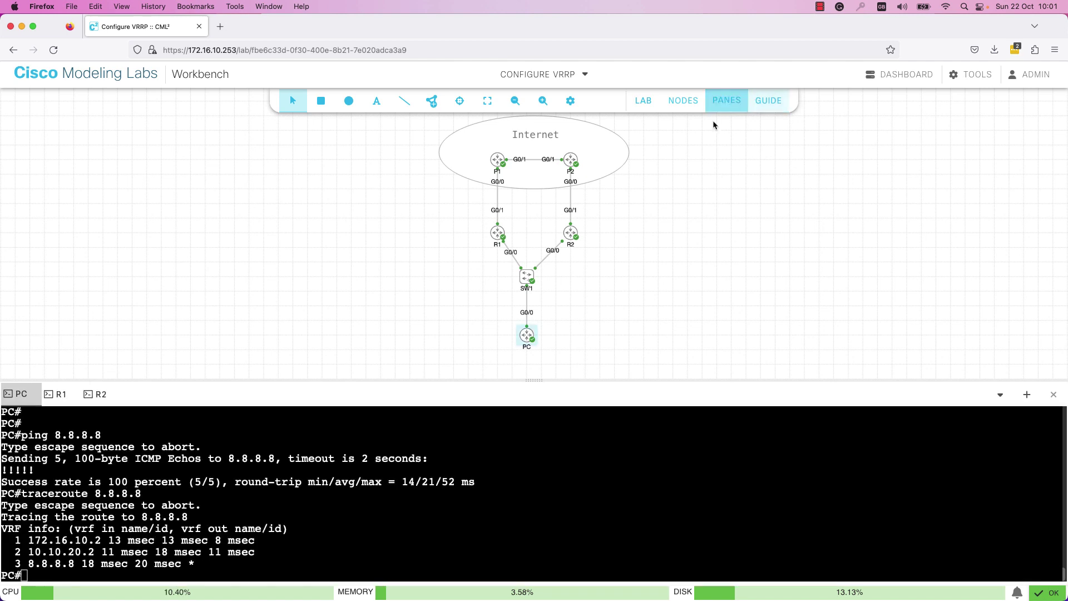
pyautogui.click(404, 491)
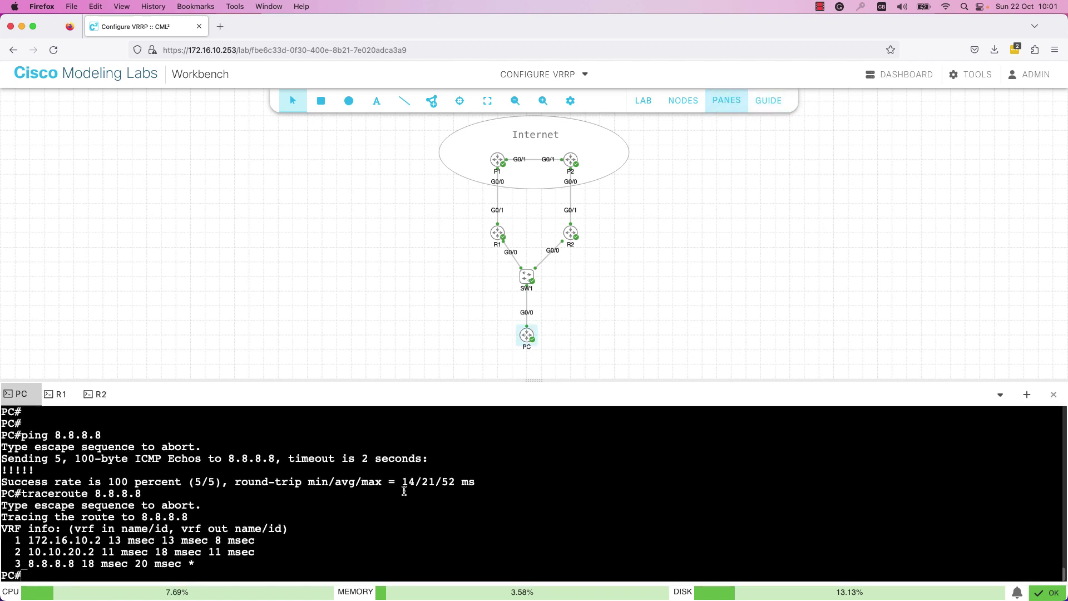
pyautogui.press('Return')
pyautogui.press('Return')
pyautogui.press('Return')
pyautogui.press('Return')
pyautogui.press('Return')
pyautogui.write('c')
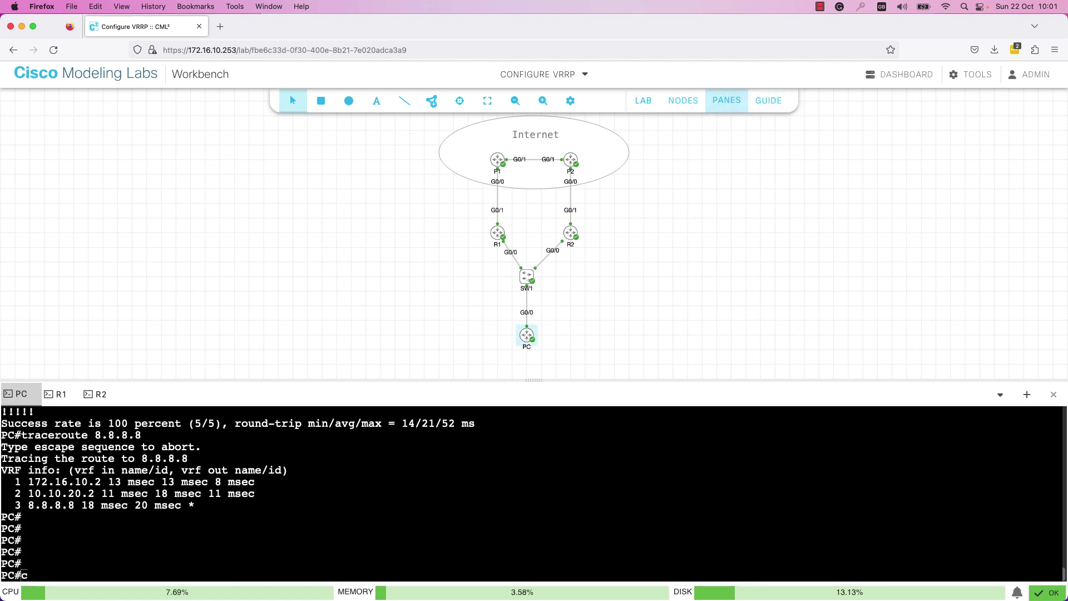
pyautogui.click(60, 393)
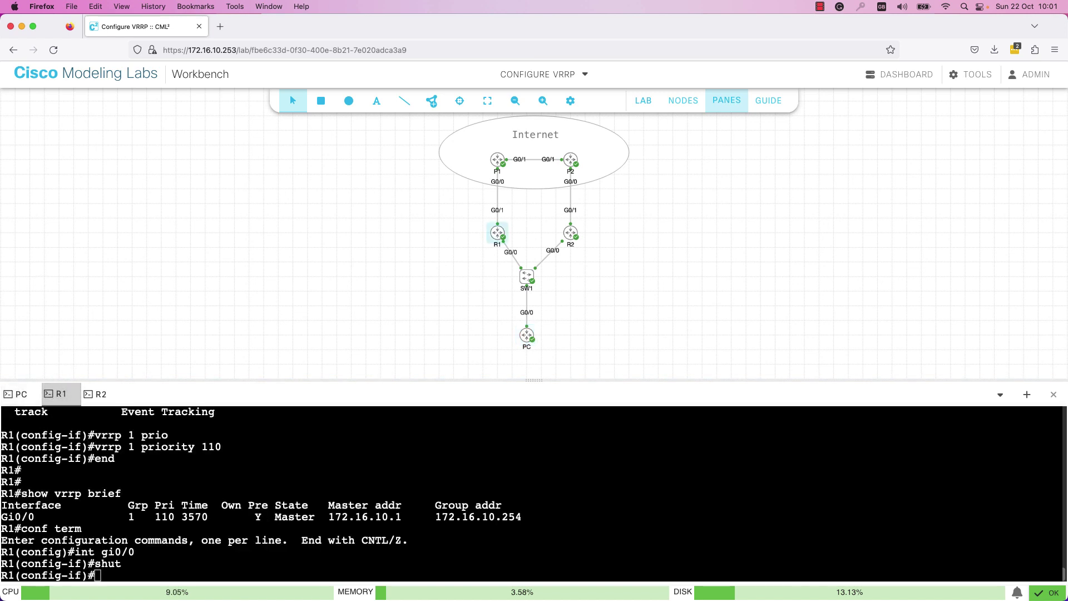
# - Bring R1's Gi0/0 interface back up with no shut
pyautogui.click(164, 576)
pyautogui.press('Return')
pyautogui.press('Return')
pyautogui.press('Return')
pyautogui.write('no shut')
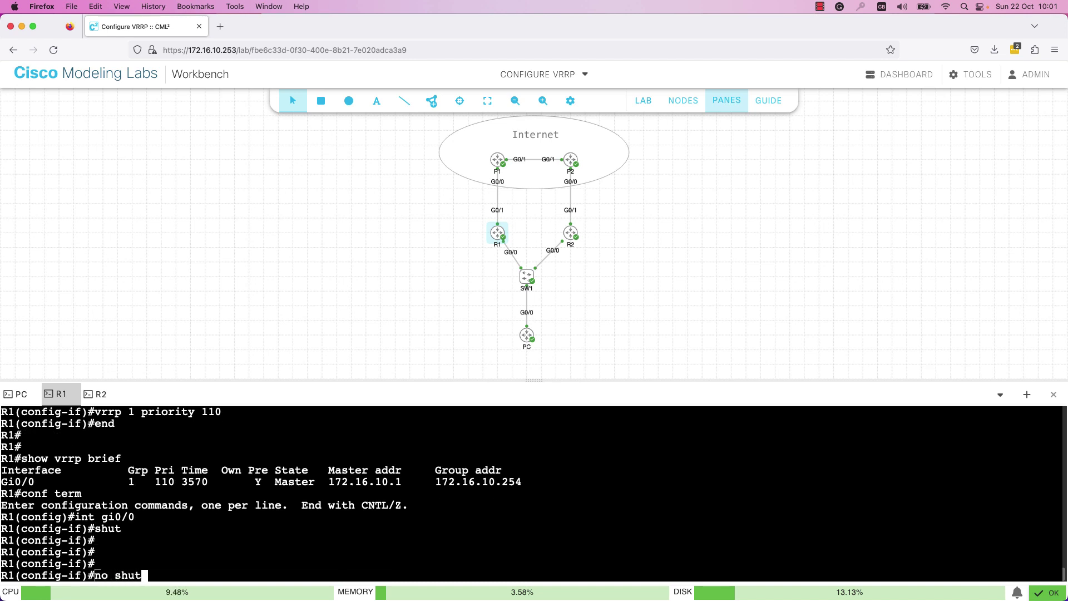
pyautogui.press('Return')
# - Give R1's VRRP group 1 plain-text authentication using the lab's authentication string
pyautogui.write('vrrp 1')
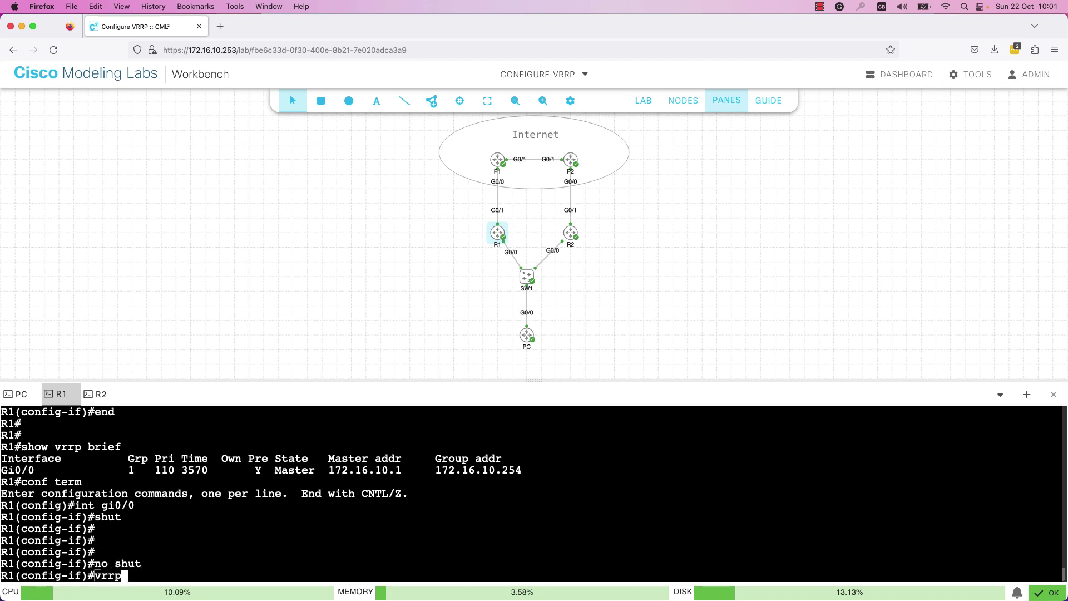
pyautogui.write('?')
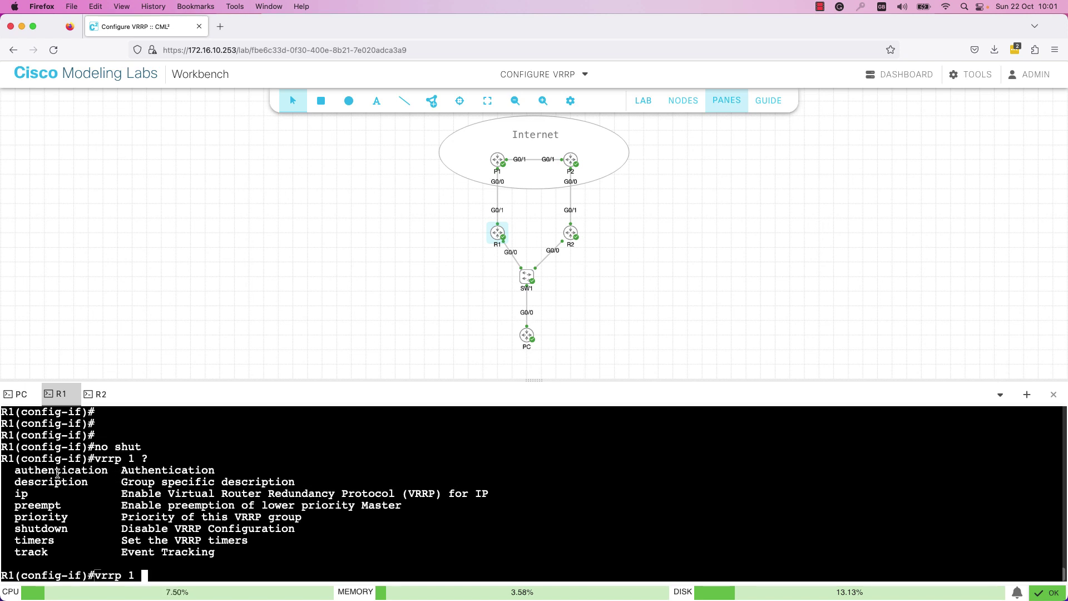
pyautogui.write('auth')
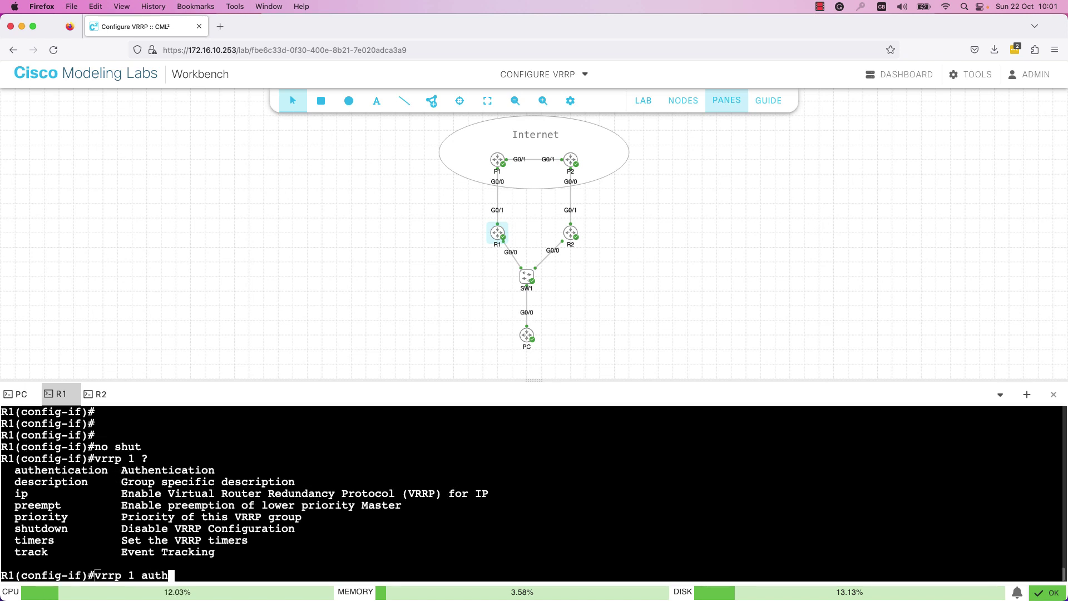
pyautogui.press('Tab')
pyautogui.write('?')
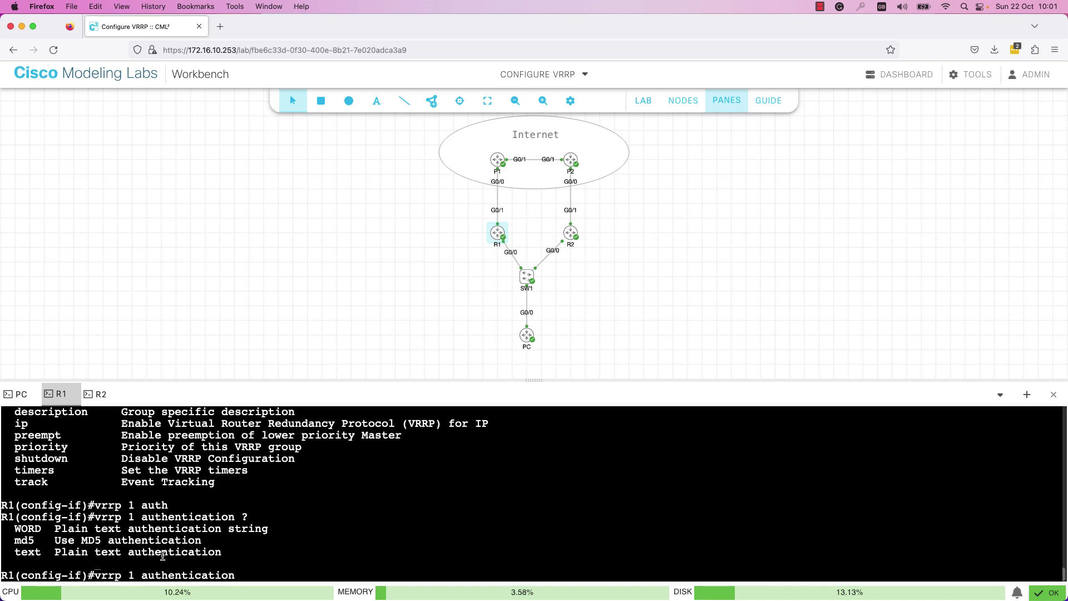
pyautogui.write('cisco')
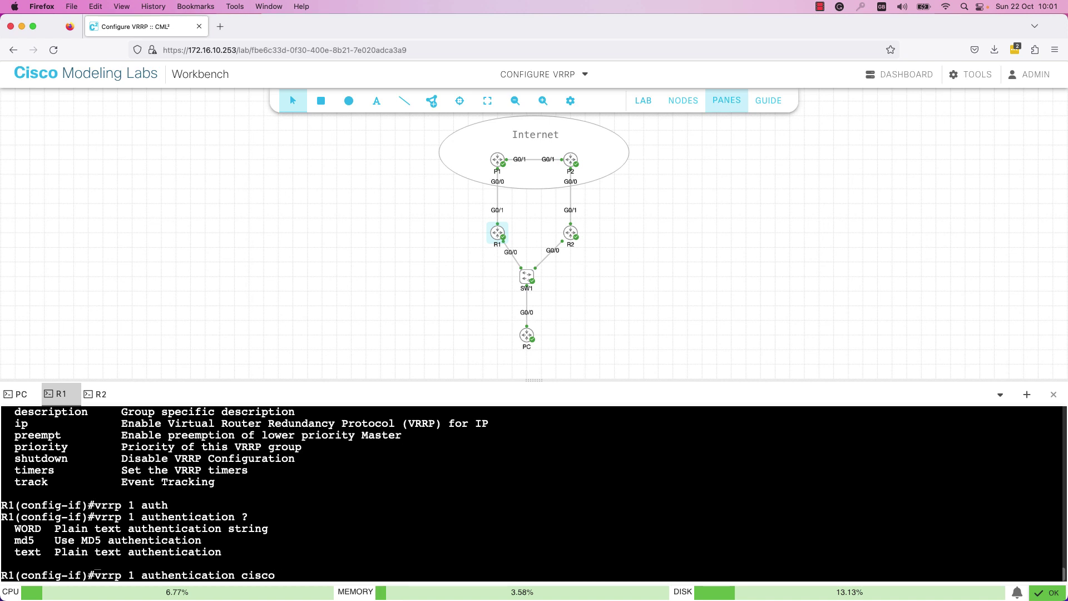
pyautogui.press('Return')
pyautogui.moveTo(60, 517); pyautogui.dragTo(248, 519)
pyautogui.click(290, 526)
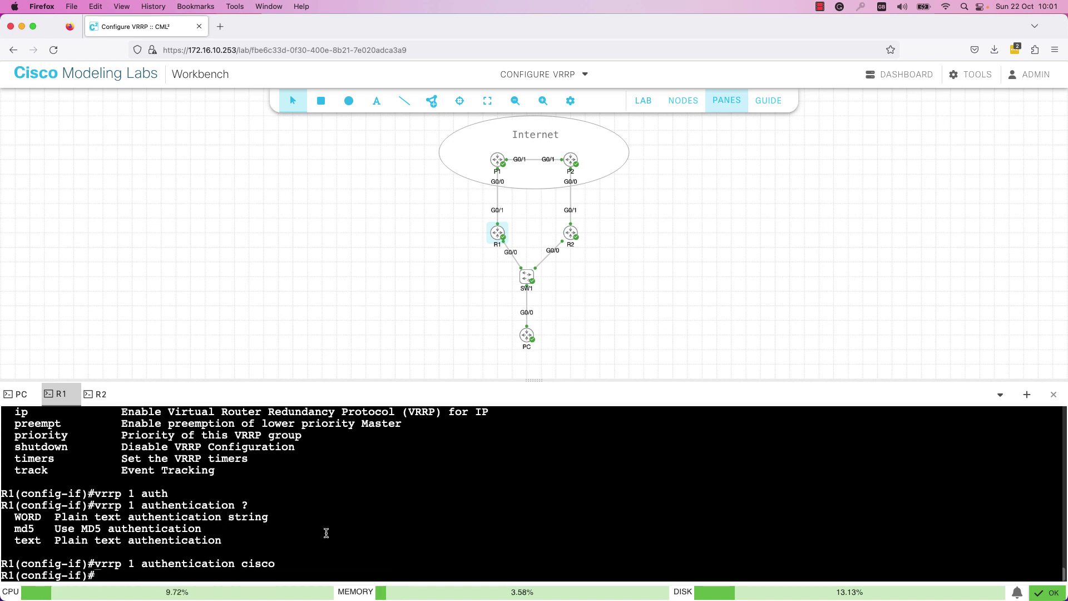
pyautogui.doubleClick(253, 563)
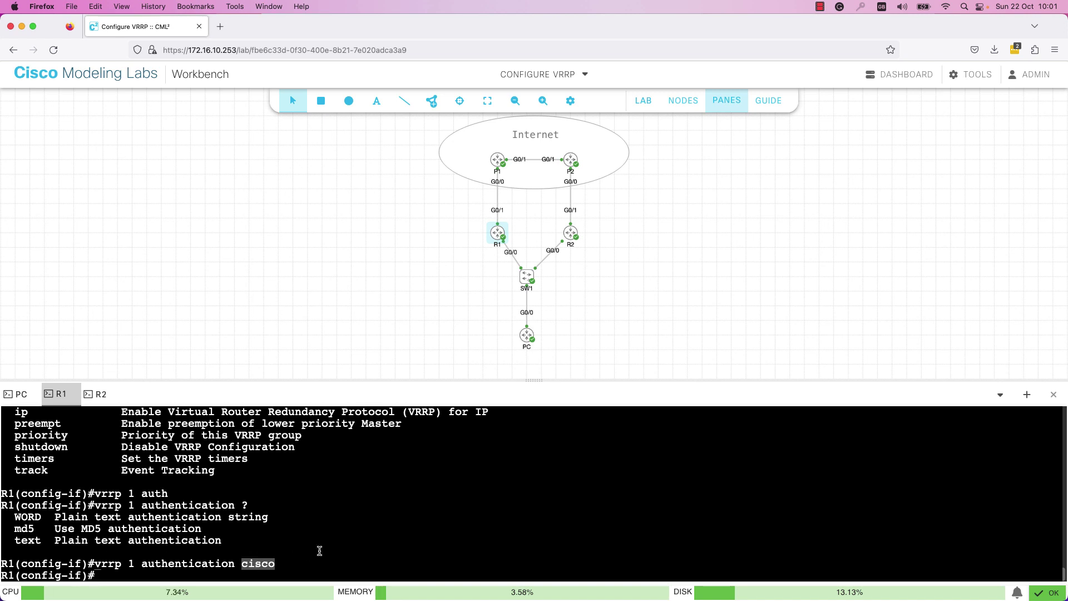
pyautogui.click(320, 550)
# - Exit configuration mode and run show vrrp on R1 to verify Master at priority 110
pyautogui.write('edn')
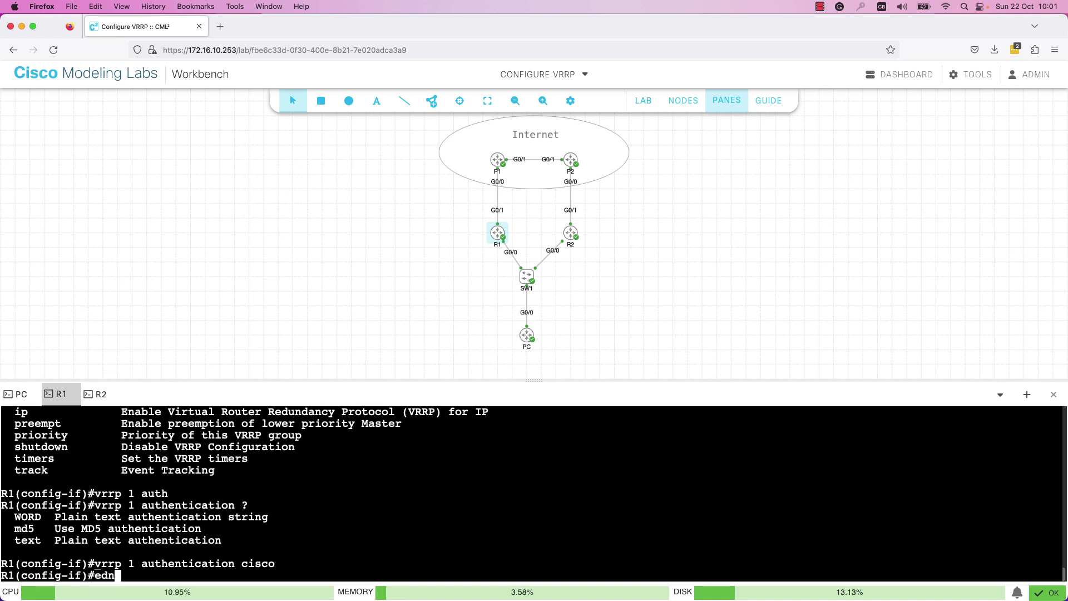
pyautogui.press('BackSpace')
pyautogui.write('nd')
pyautogui.press('Return')
pyautogui.press('Return')
pyautogui.press('Return')
pyautogui.press('Return')
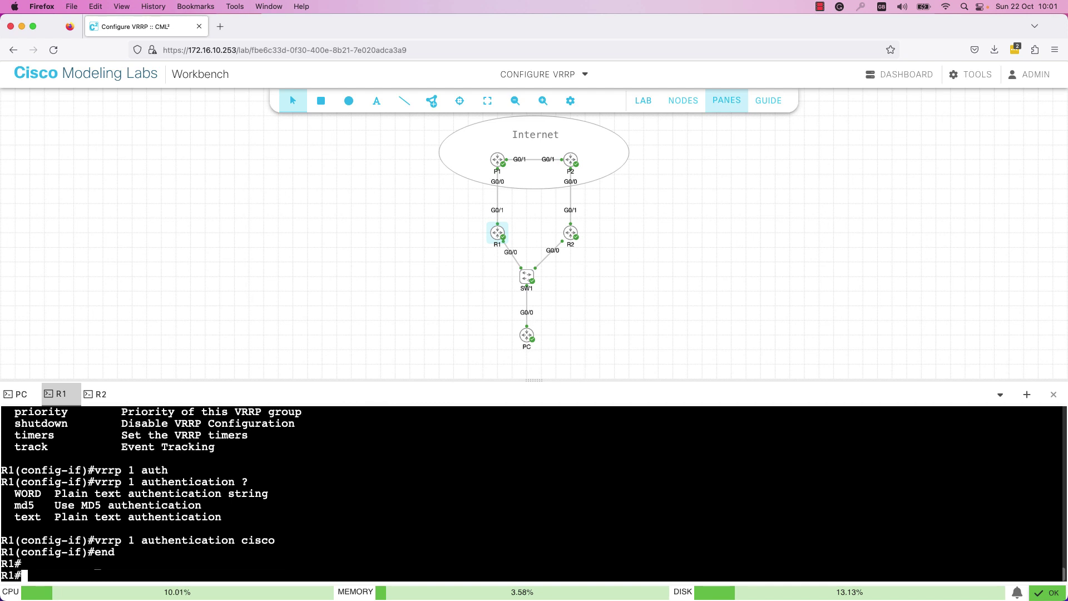
pyautogui.write('show vrr')
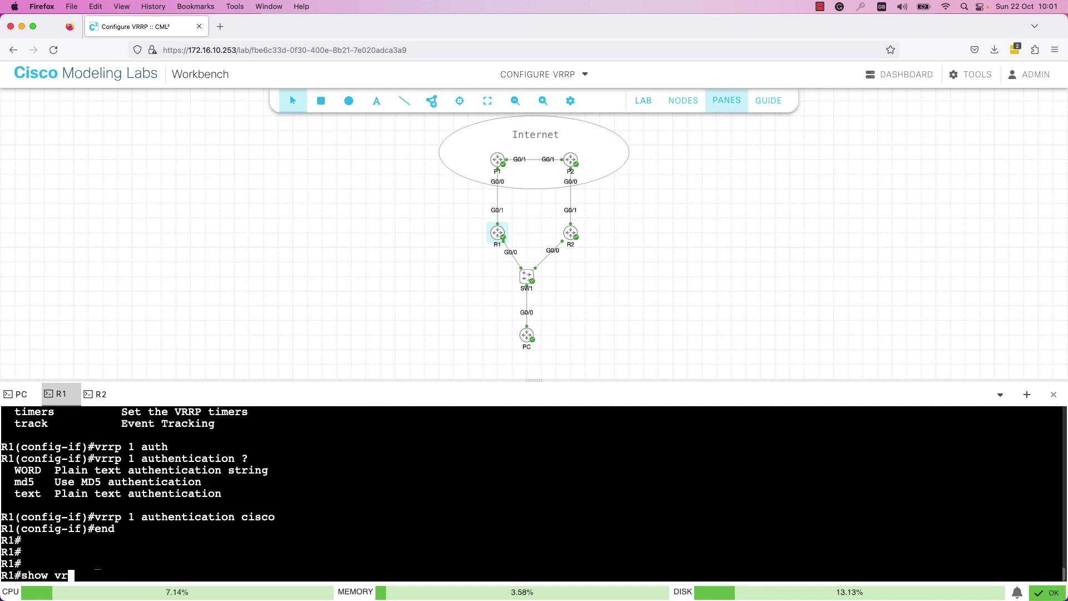
pyautogui.press('Tab')
pyautogui.press('Return')
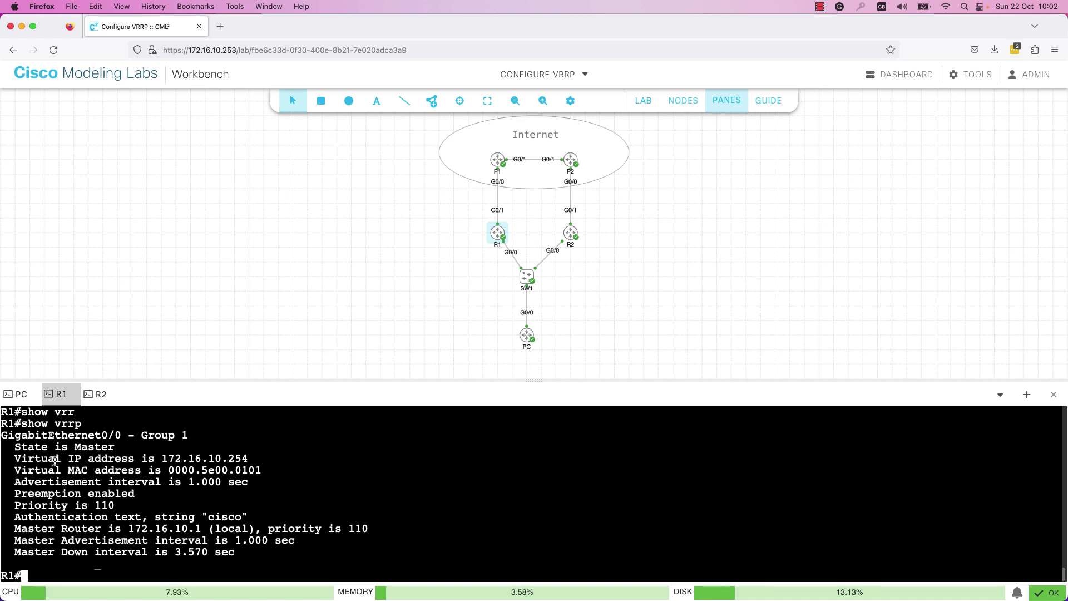
pyautogui.moveTo(28, 459); pyautogui.dragTo(263, 460)
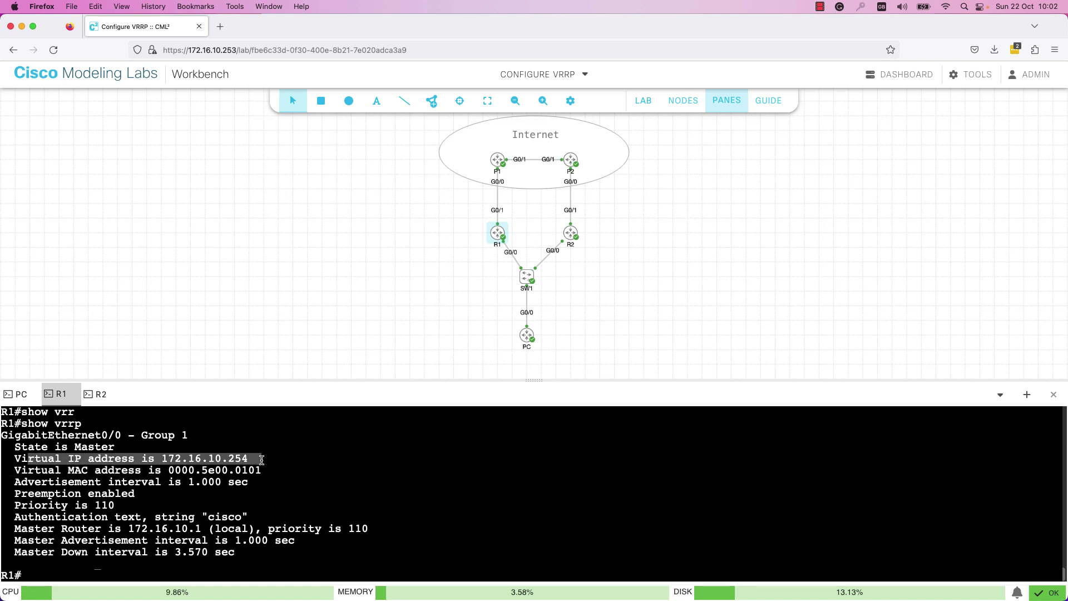
pyautogui.moveTo(28, 493); pyautogui.dragTo(139, 495)
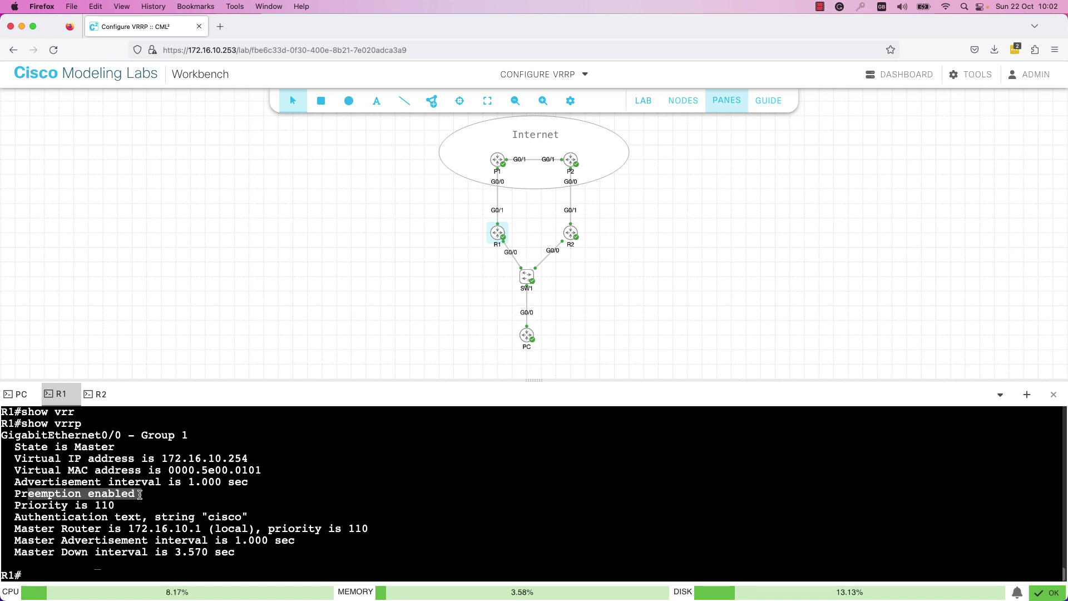
pyautogui.click(139, 494)
pyautogui.moveTo(21, 505); pyautogui.dragTo(117, 506)
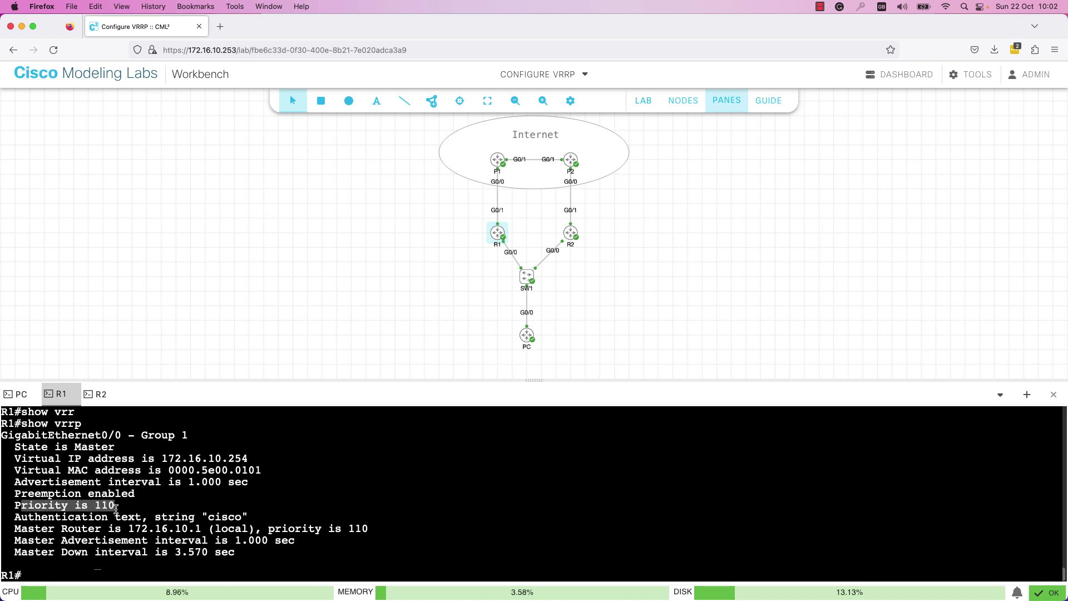
pyautogui.click(99, 515)
pyautogui.moveTo(22, 518); pyautogui.dragTo(246, 516)
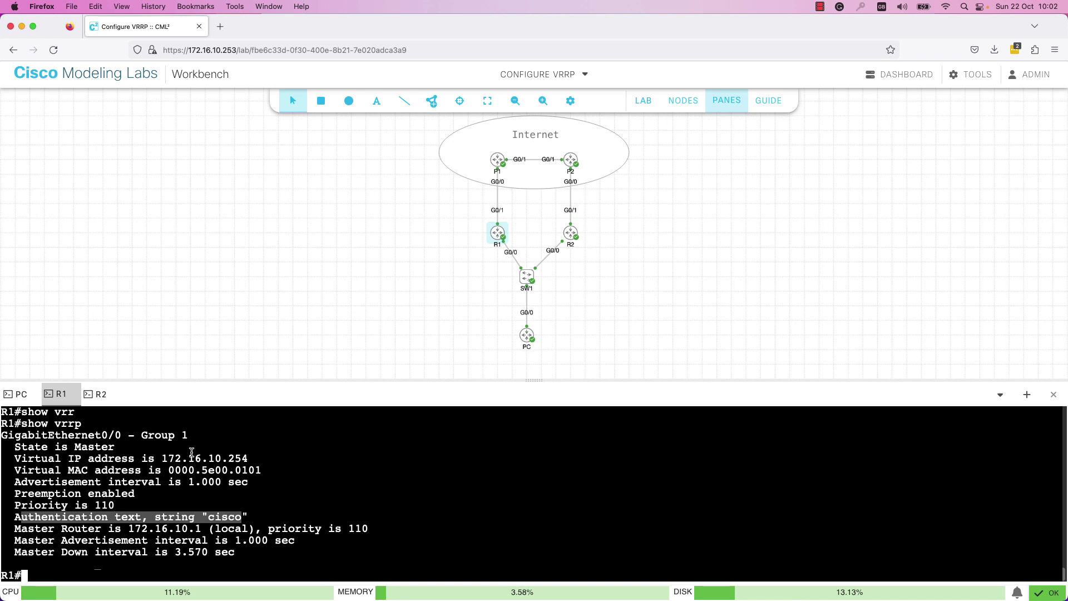
# - Run show vrrp on R2, showing it Master at 172.16.10.2, priority 100, no authentication
pyautogui.click(101, 394)
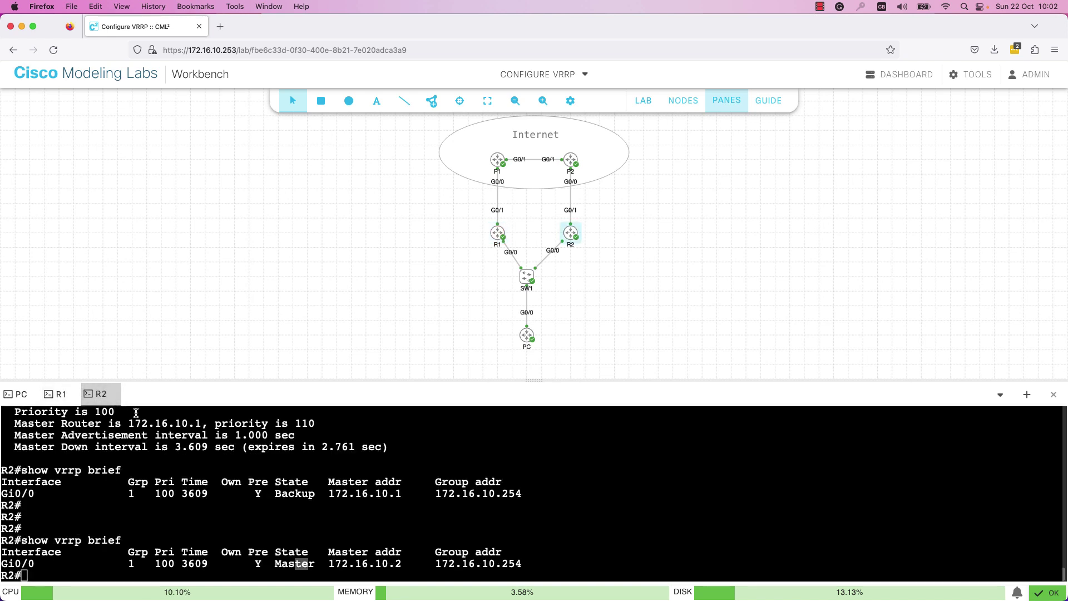
pyautogui.click(157, 478)
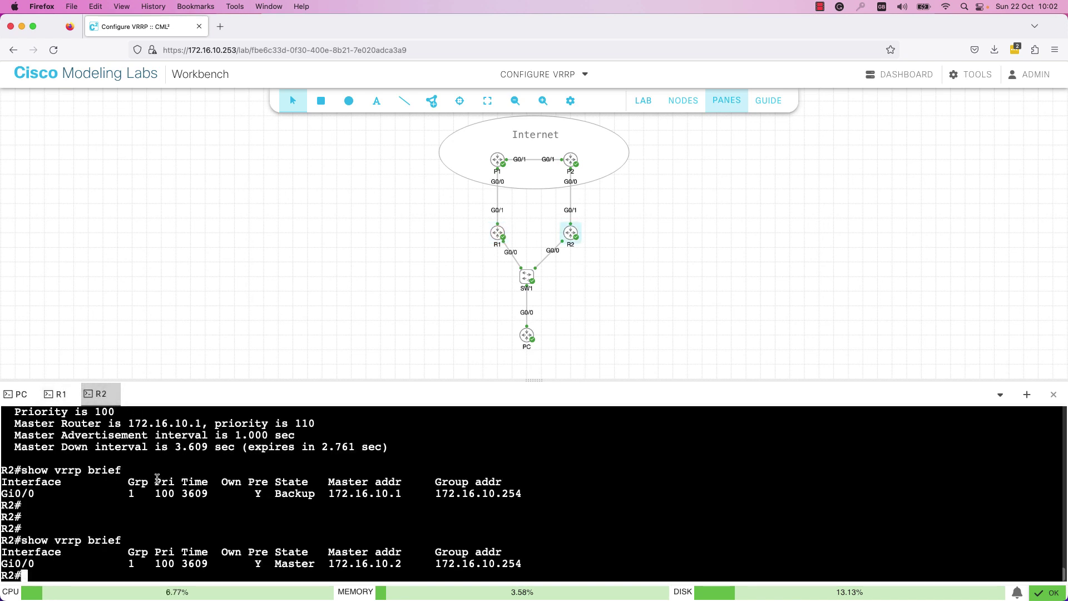
pyautogui.press('Return')
pyautogui.press('Return')
pyautogui.press('Return')
pyautogui.press('Return')
pyautogui.write('sh')
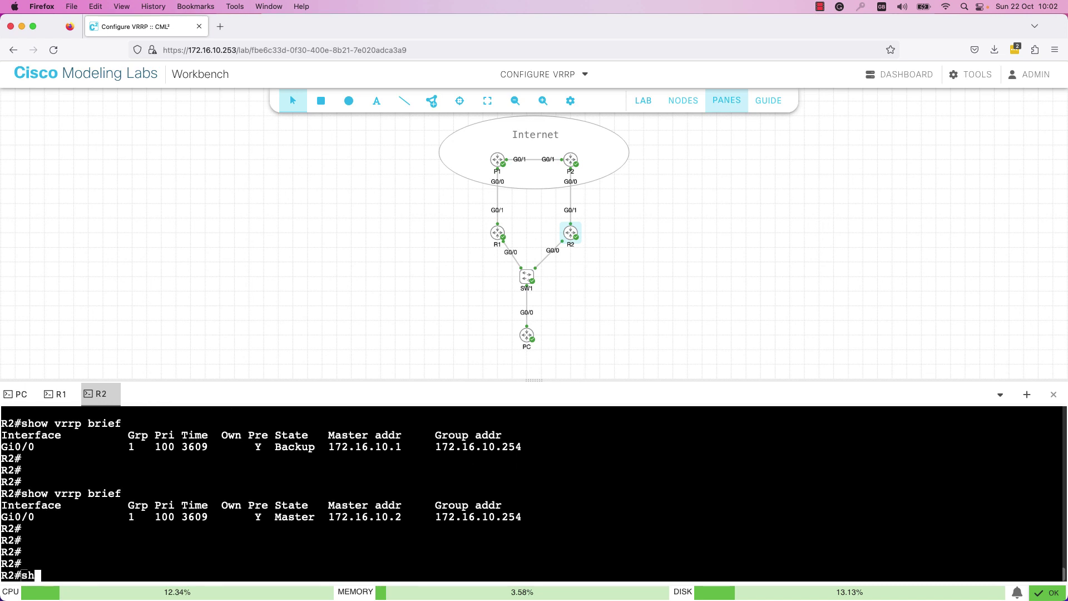
pyautogui.write('ow vrrp')
pyautogui.press('Return')
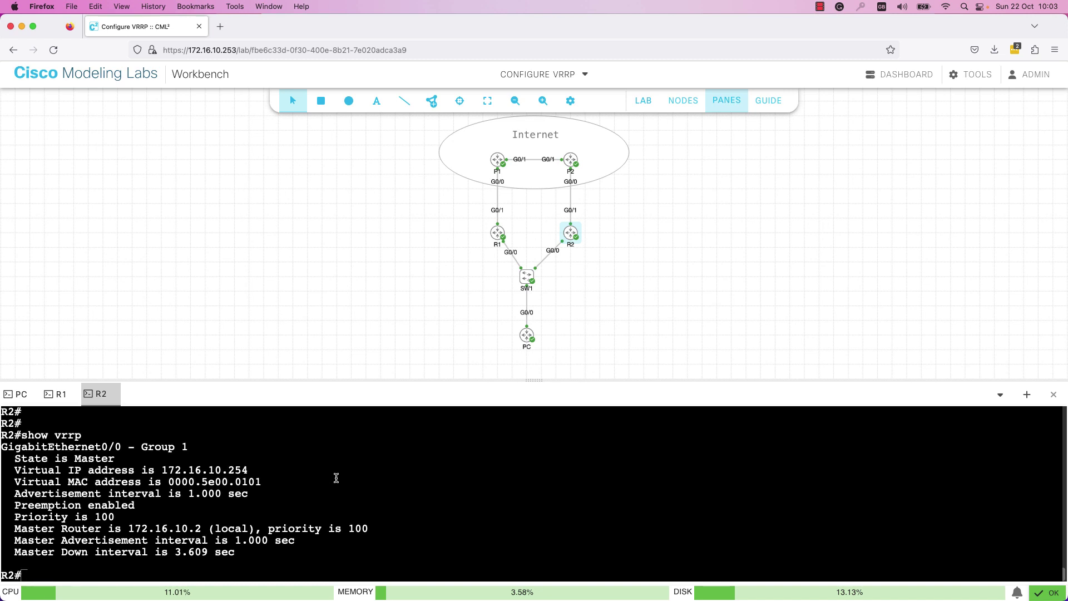
# - Add VRRP group 1 plain-text authentication on R2's Gi0/0, matching R1's string
pyautogui.write('conf term')
pyautogui.press('Return')
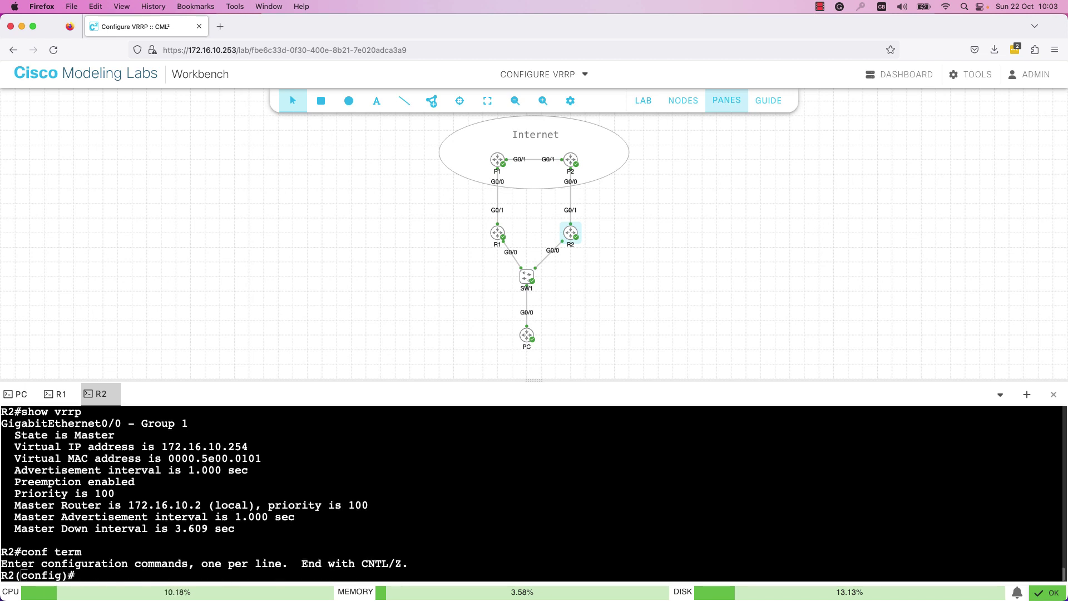
pyautogui.write('int gi0/0')
pyautogui.press('Return')
pyautogui.write('vr')
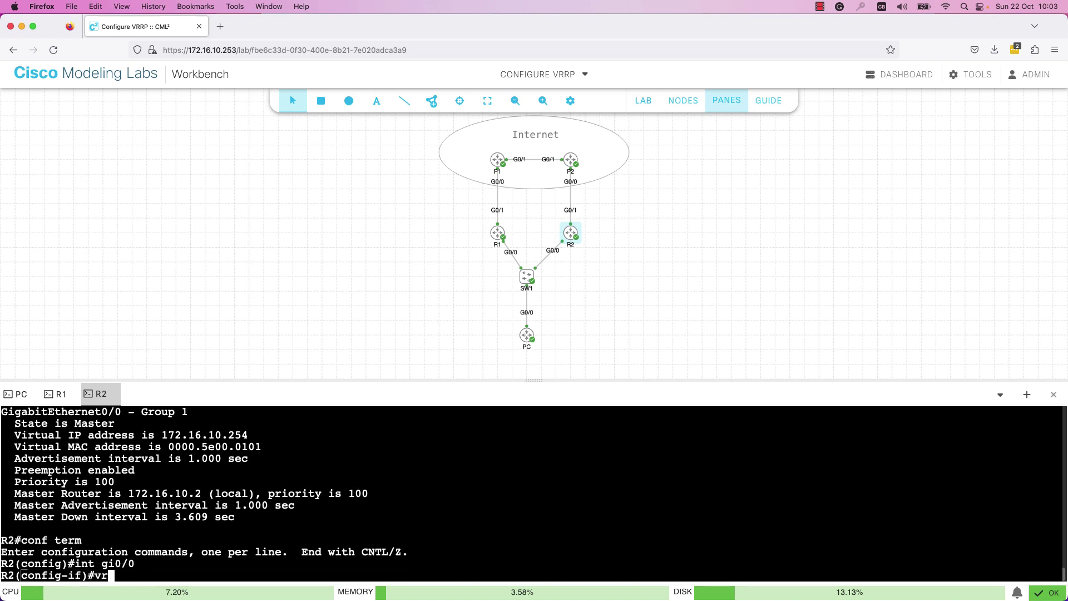
pyautogui.write('rp 1 au')
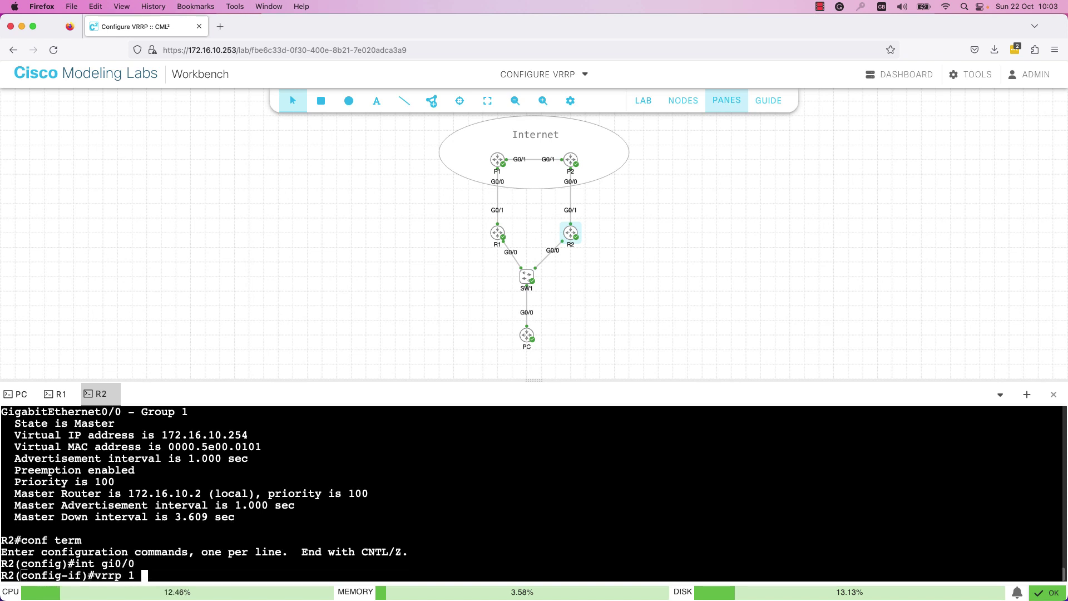
pyautogui.press('Tab')
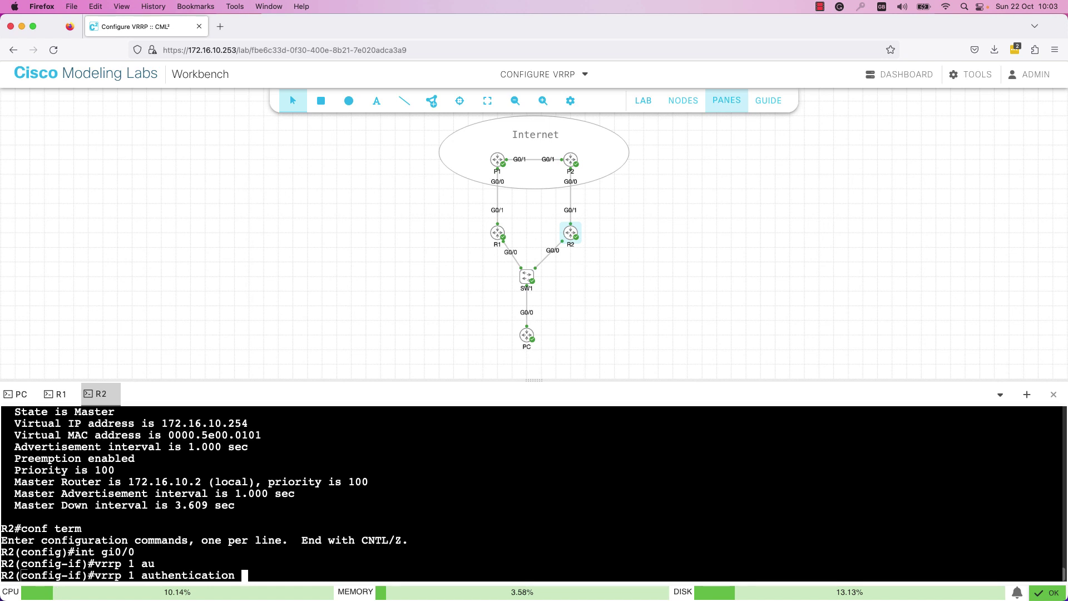
pyautogui.write('cisco')
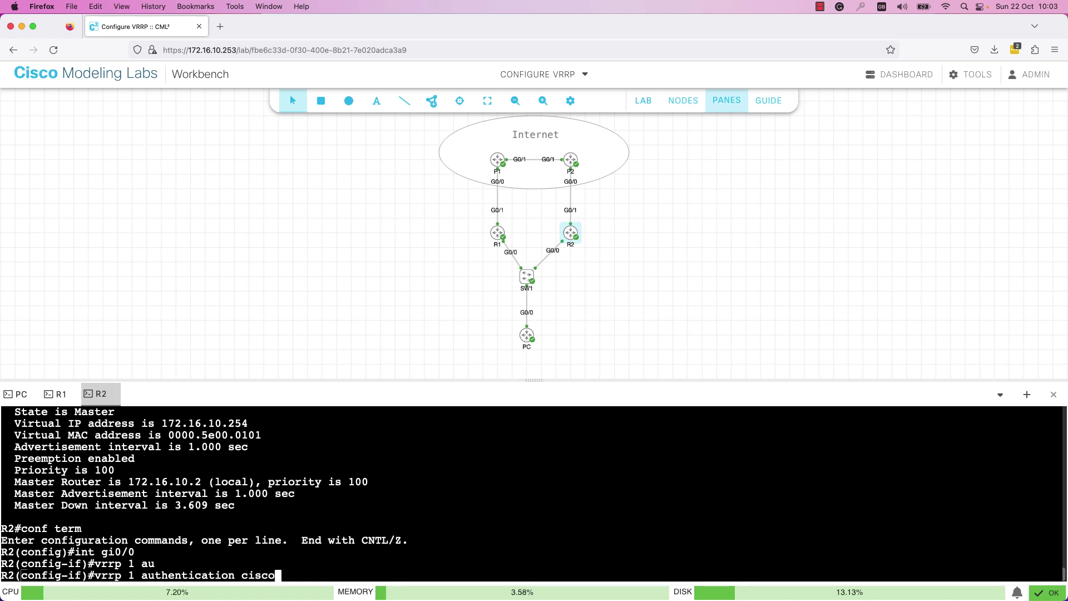
pyautogui.press('Return')
pyautogui.write('end')
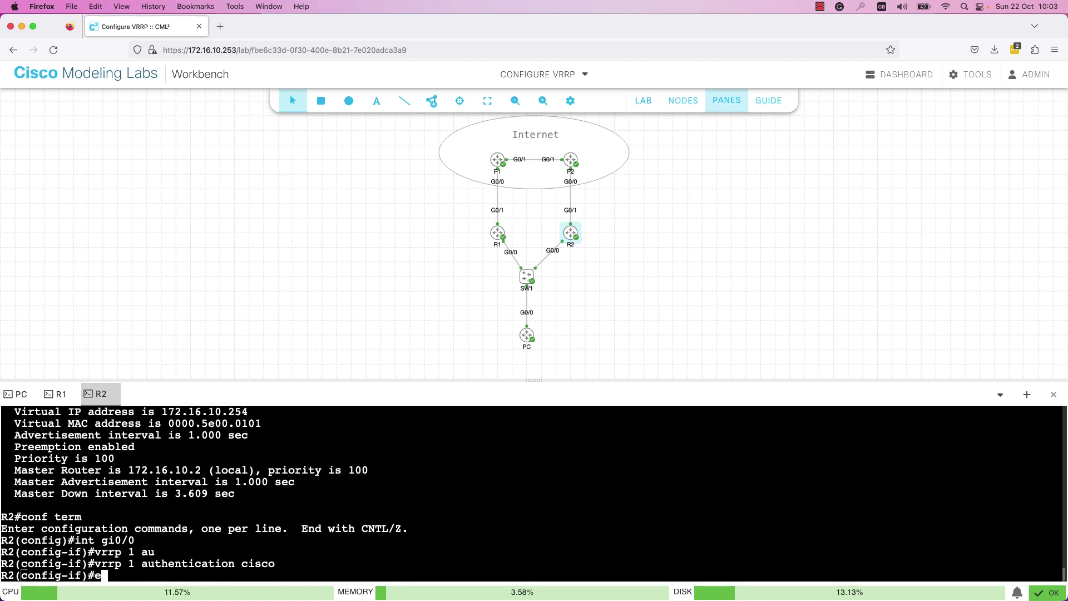
pyautogui.press('Return')
pyautogui.press('Return')
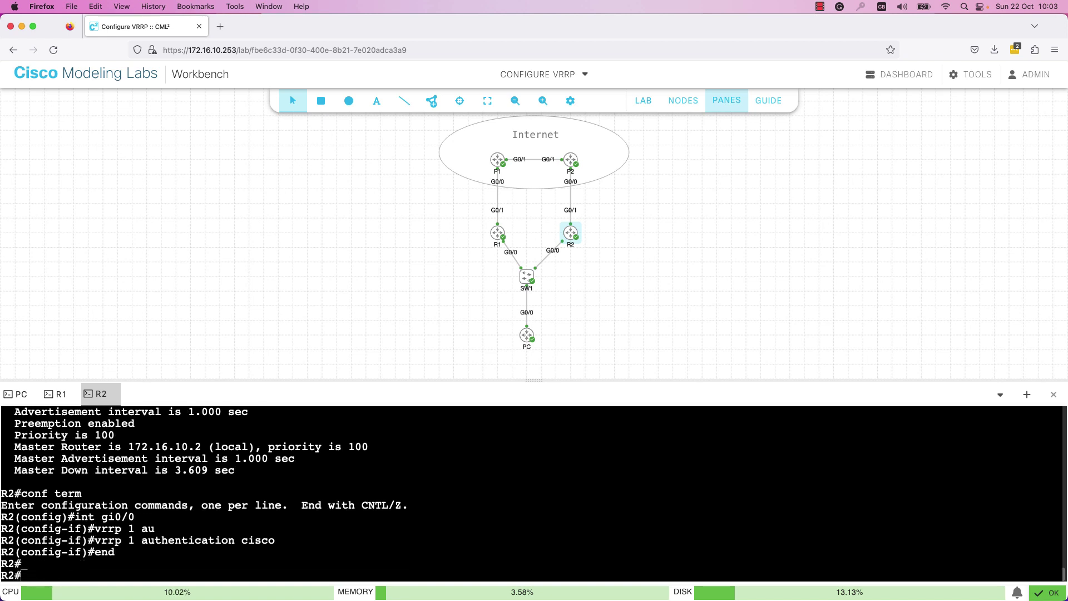
# - Run show vrrp on R2 to check its state with authentication in place
pyautogui.write('show vr')
pyautogui.press('Tab')
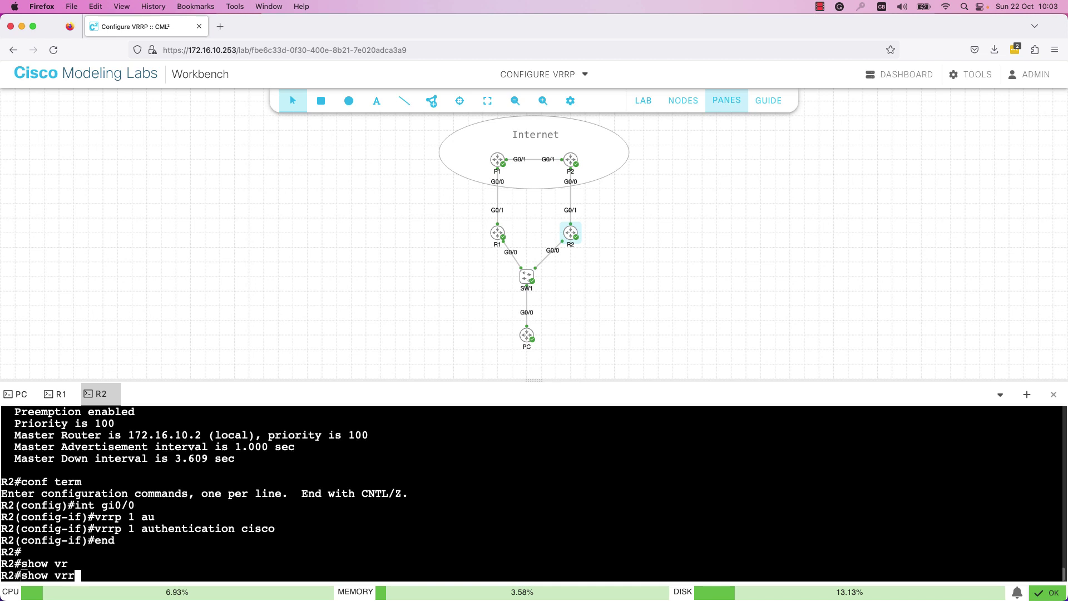
pyautogui.press('Tab')
pyautogui.write('r')
pyautogui.press('Tab')
pyautogui.write('p')
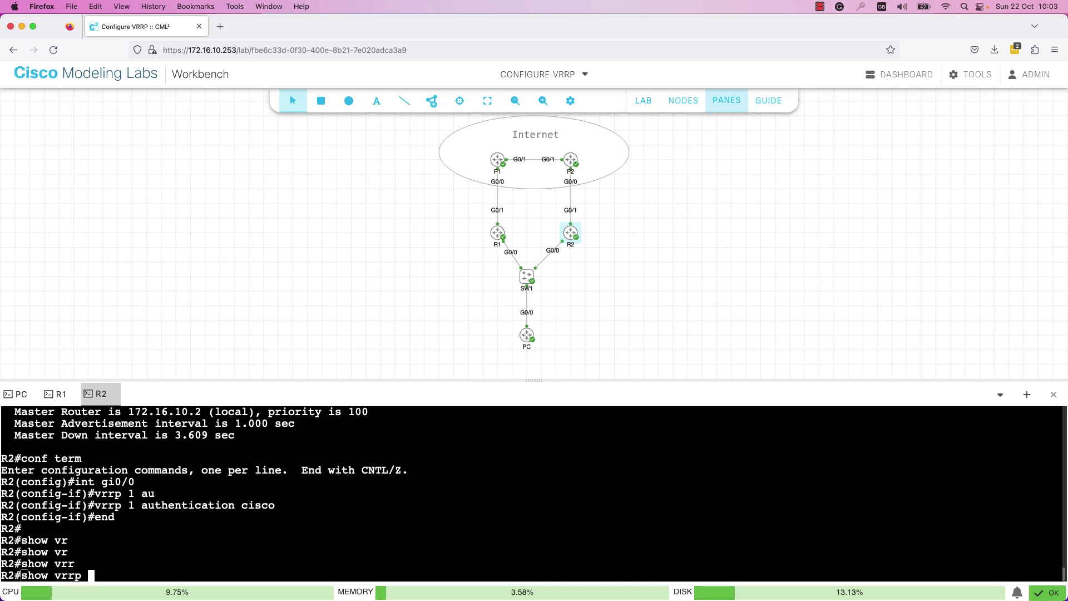
pyautogui.press('Return')
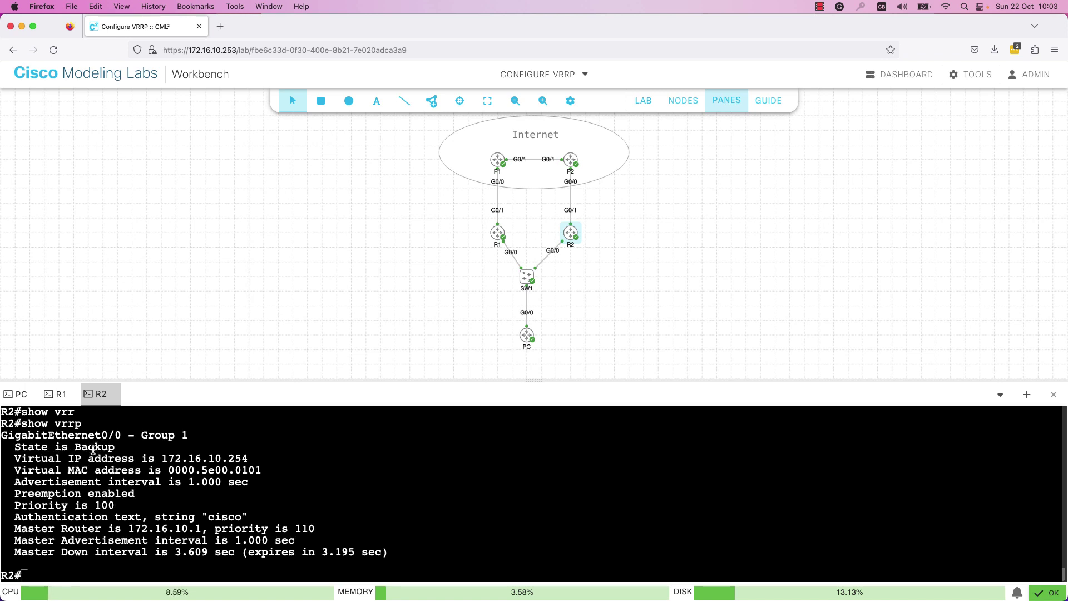
# - Highlight the authentication line in R2's show vrrp output, then return to the PC's console
pyautogui.moveTo(20, 518); pyautogui.dragTo(251, 516)
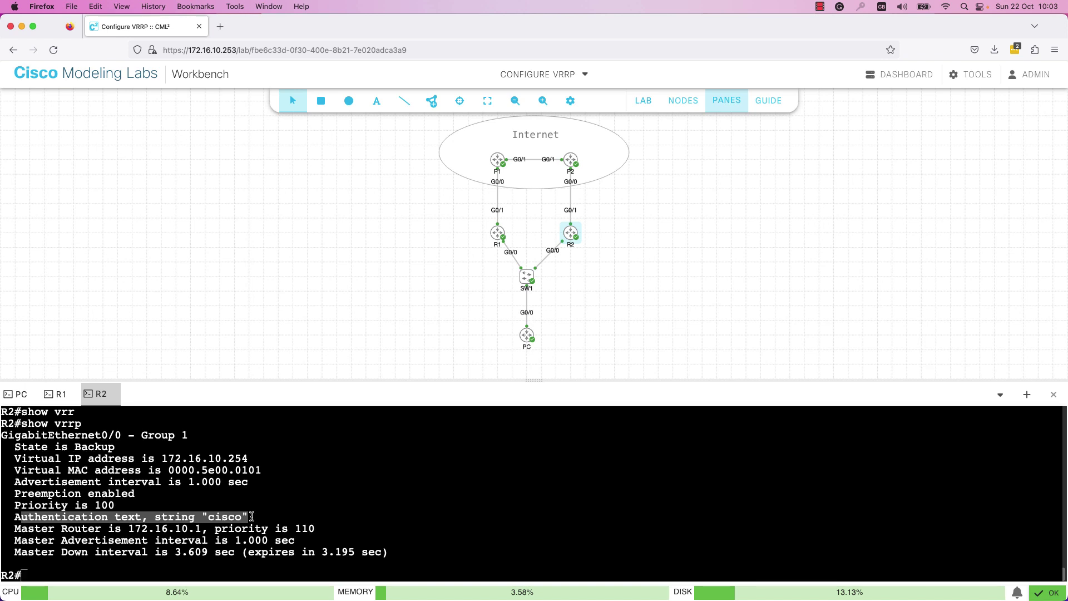
pyautogui.click(252, 516)
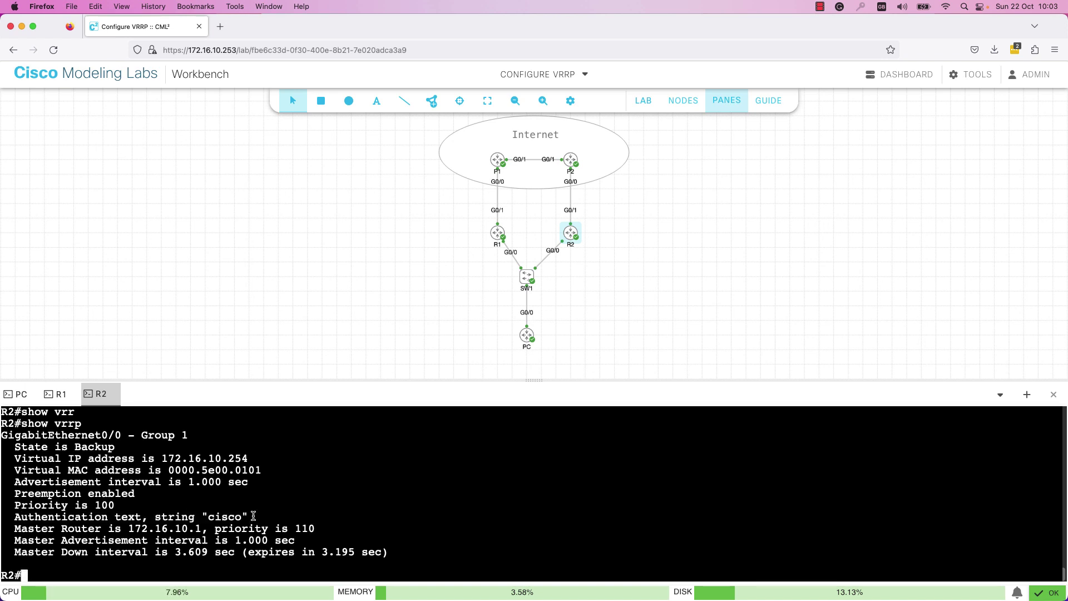
pyautogui.click(17, 402)
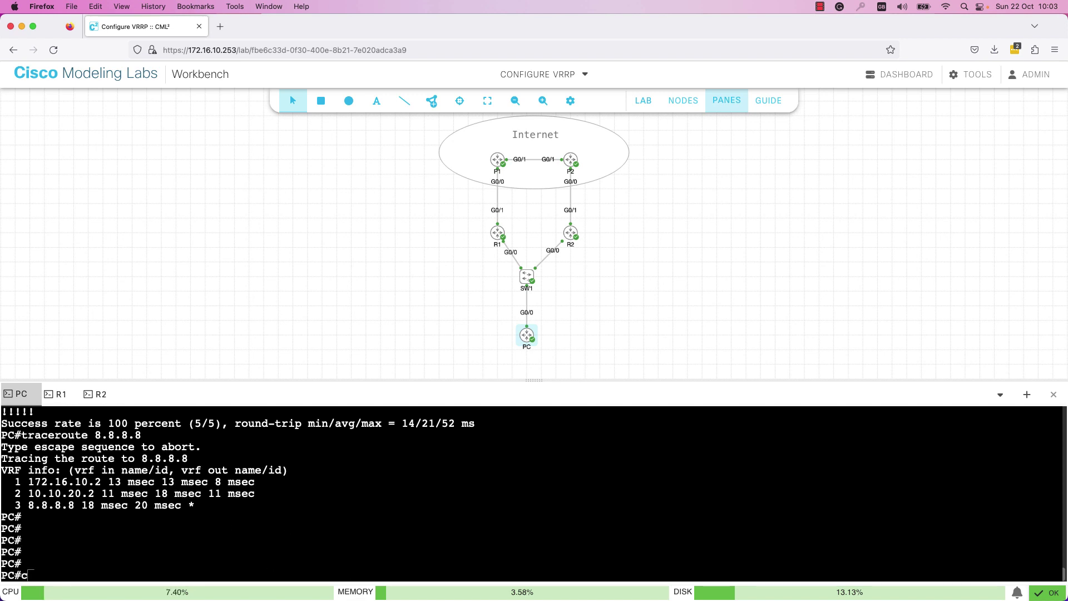
# - Rerun ping 8.8.8.8 and traceroute 8.8.8.8, stopping after hops 172.16.10.1 and 10.10.10.2
pyautogui.press('Up')
pyautogui.press('Up')
pyautogui.press('Return')
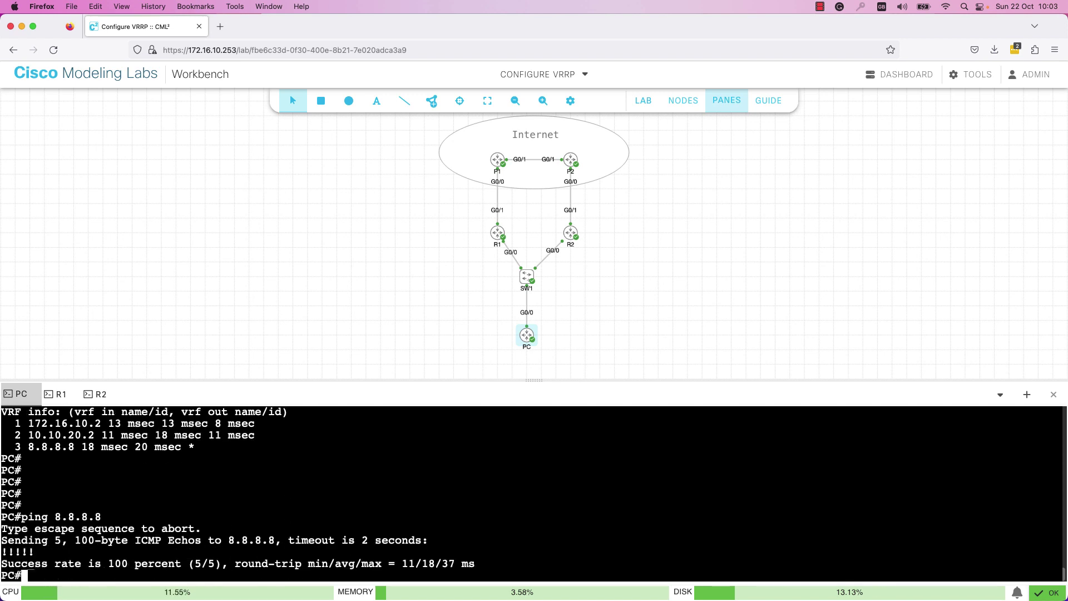
pyautogui.press('Up')
pyautogui.press('Up')
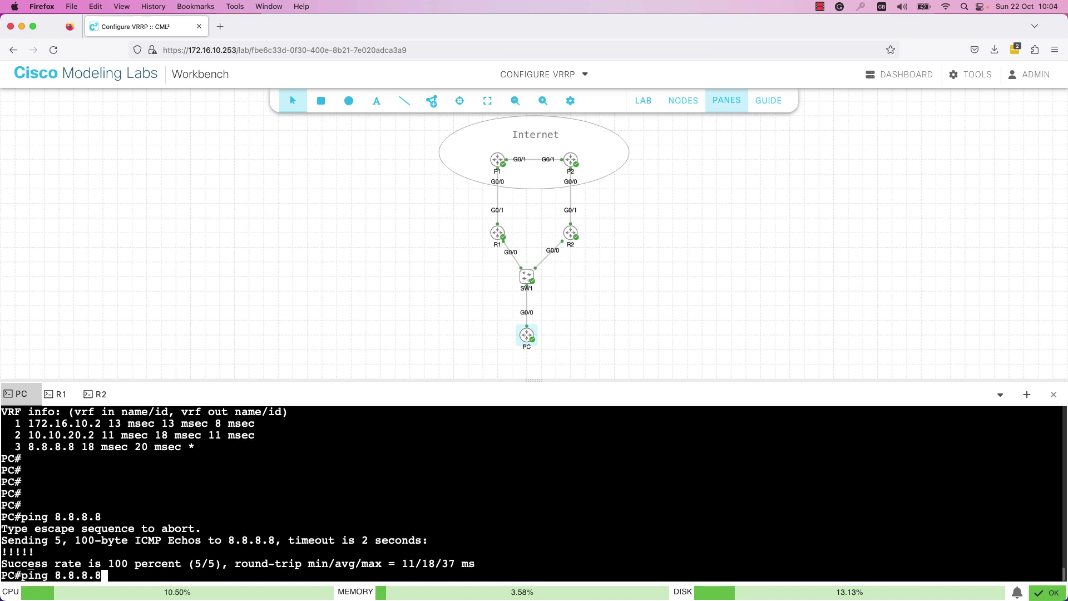
pyautogui.press('Return')
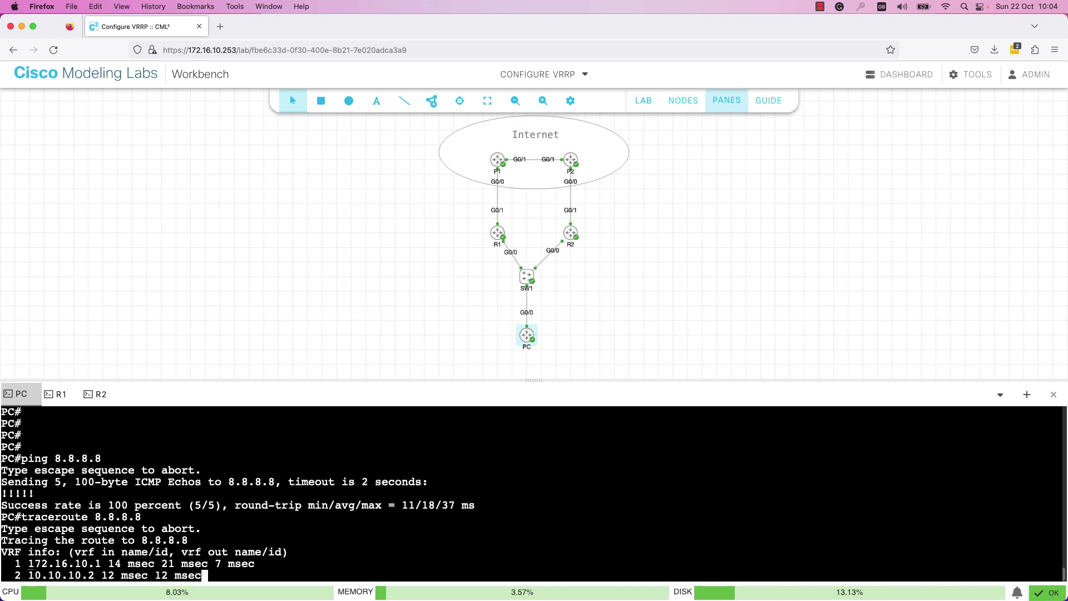
pyautogui.hotkey('ctrl', 'shift', '6')
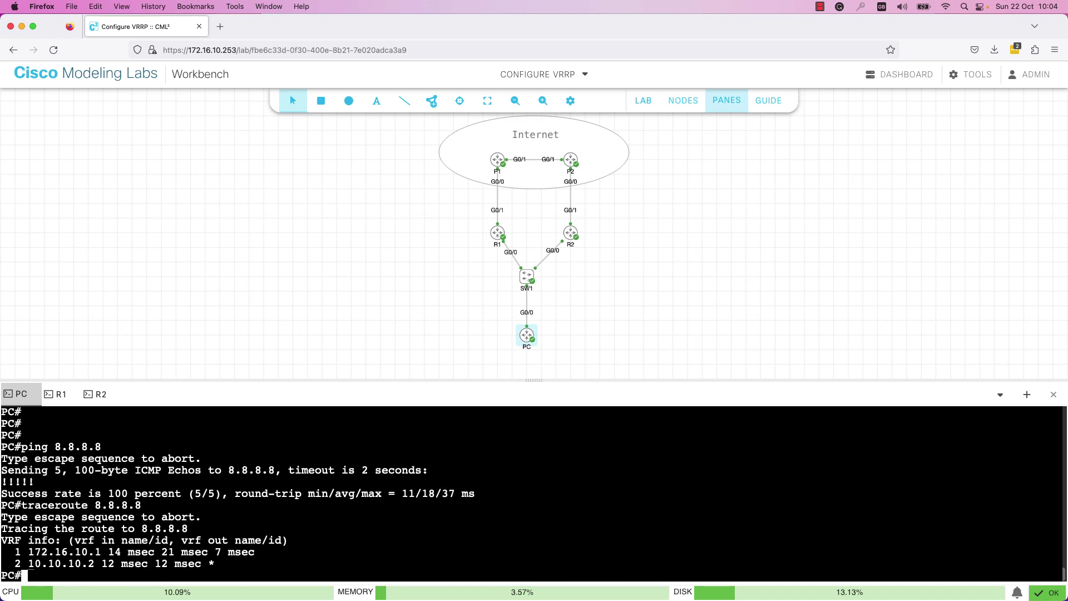